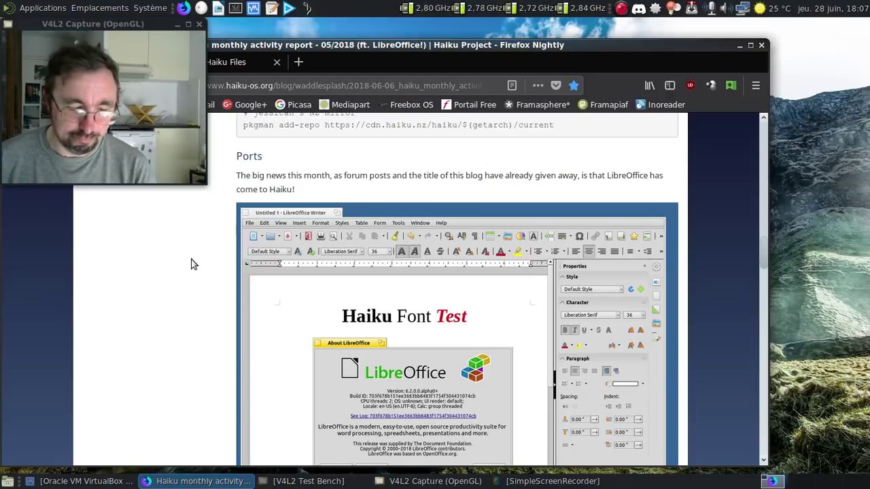
Show the Haiku 64-bit nightly images page, then minimise the browser and switch to the VirtualBox manager
{"action": "key", "text": "ctrl+Tab"}
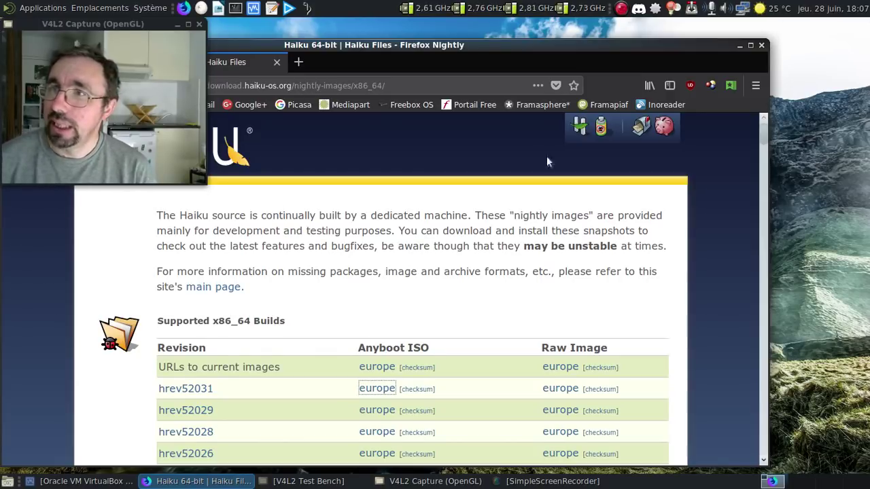
{"action": "left_click", "coordinate": [738, 45]}
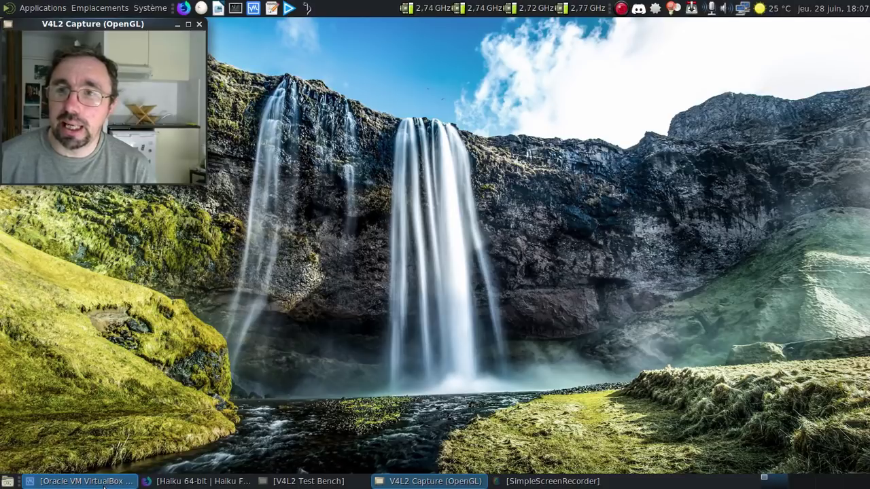
{"action": "left_click", "coordinate": [103, 481]}
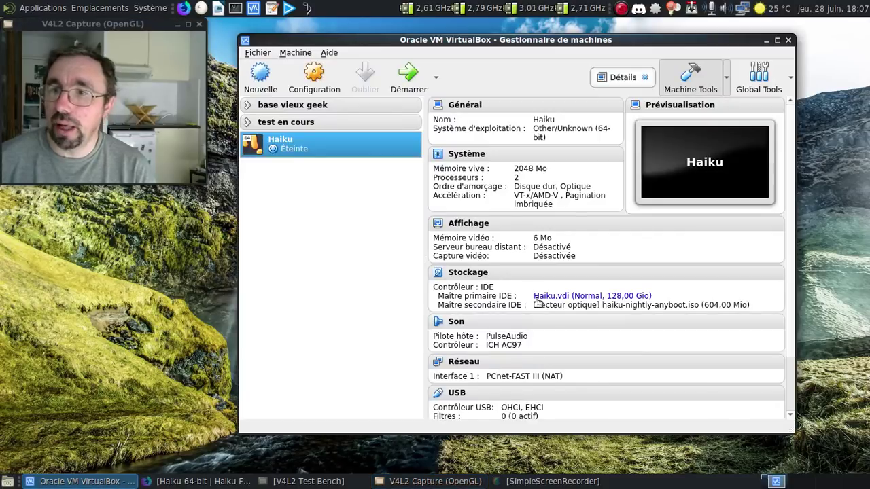
Set the Haiku machine's network adapter 1 type to Intel PRO/1000 MT Desktop (82540EM), keeping NAT mode
{"action": "left_click", "coordinate": [465, 362]}
{"action": "left_click", "coordinate": [532, 164]}
{"action": "left_click", "coordinate": [530, 161]}
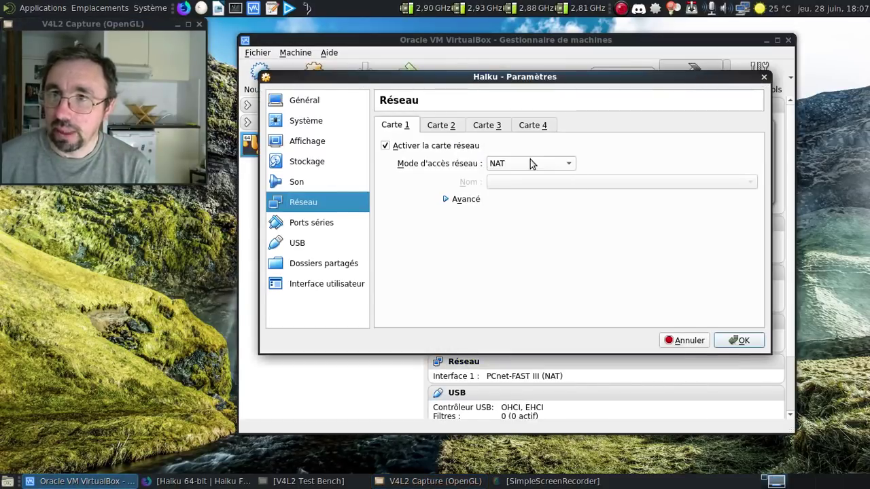
{"action": "left_click", "coordinate": [464, 199]}
{"action": "left_click", "coordinate": [518, 217]}
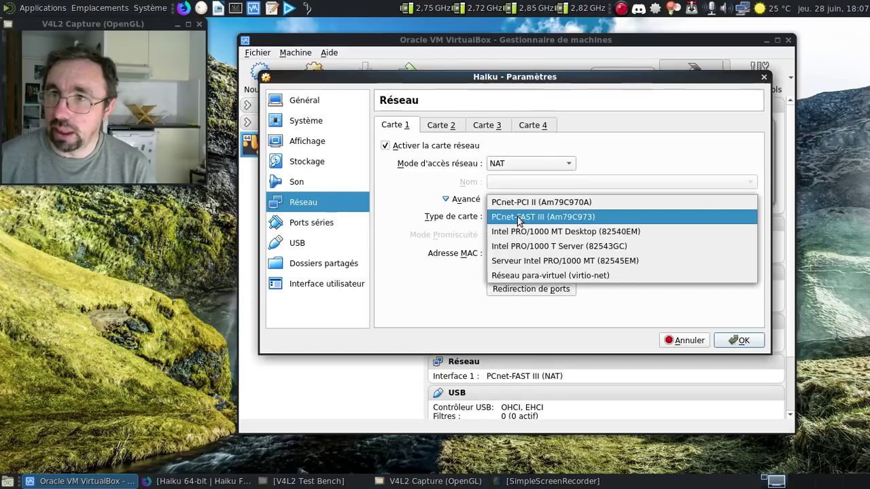
{"action": "left_click", "coordinate": [520, 231]}
{"action": "left_click", "coordinate": [738, 340]}
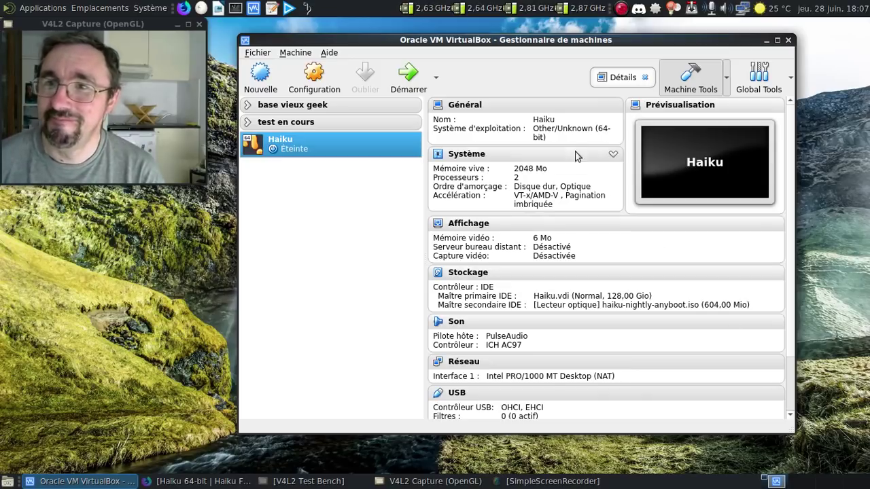
Start the Haiku virtual machine, minimise the manager window and display the guest in full screen
{"action": "left_click", "coordinate": [409, 78]}
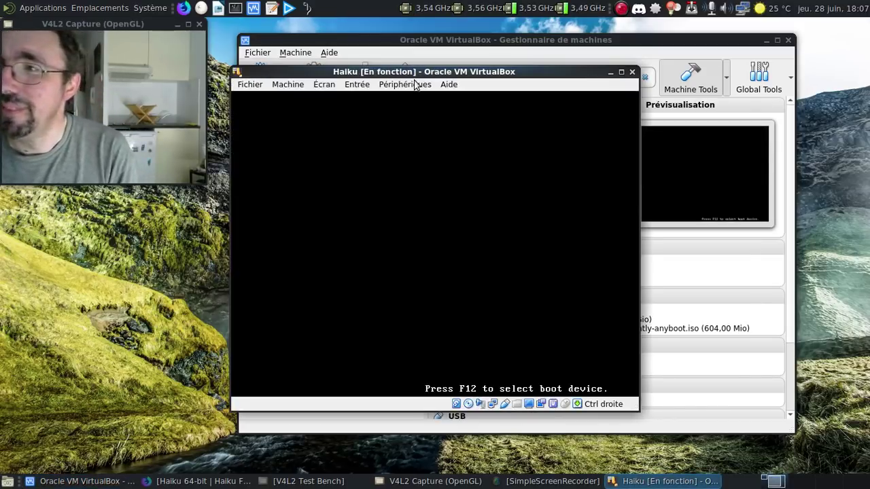
{"action": "left_click", "coordinate": [767, 42]}
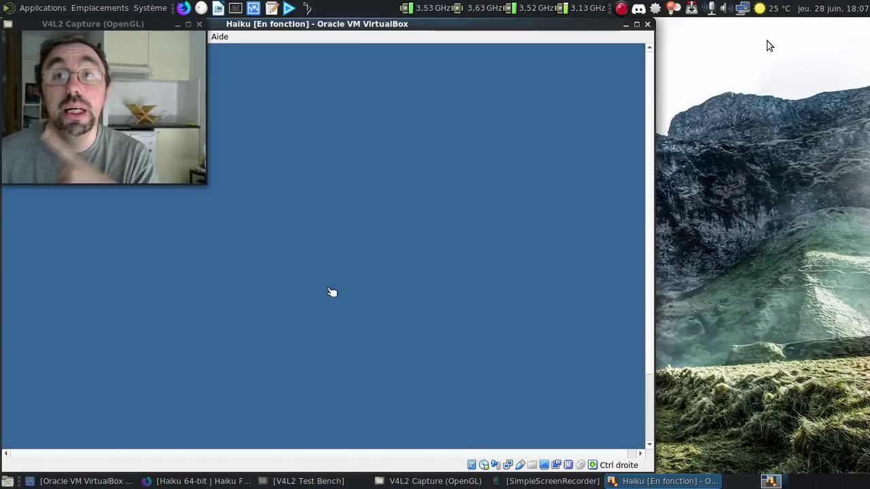
{"action": "key", "text": "ctrl+f"}
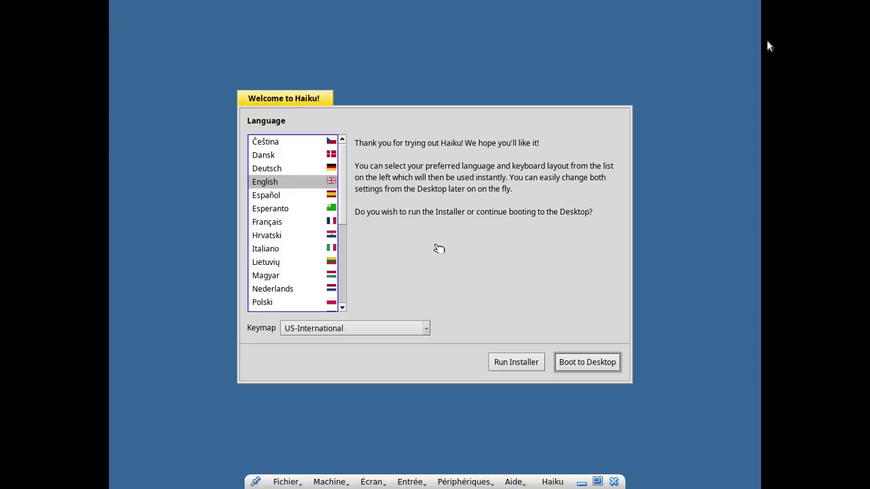
Select Français as the Haiku language and launch the installer, continuing past its introductory information
{"action": "left_click", "coordinate": [299, 223]}
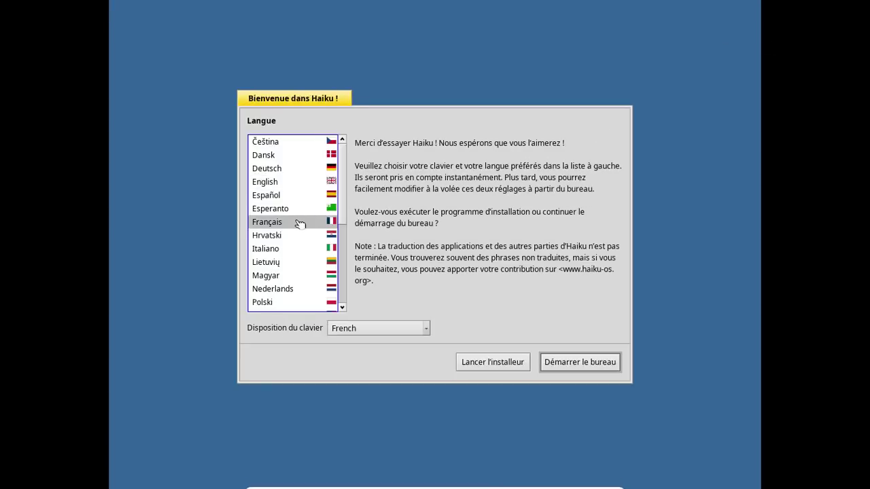
{"action": "left_click", "coordinate": [506, 369]}
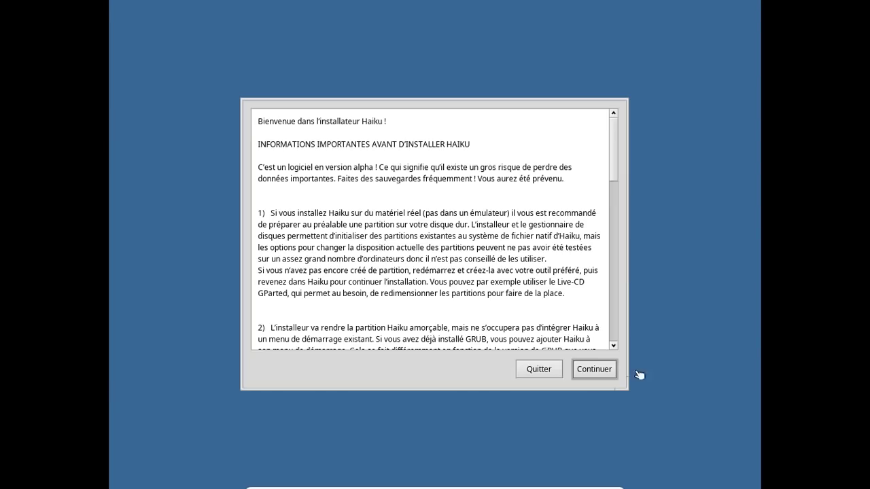
{"action": "left_click", "coordinate": [595, 370]}
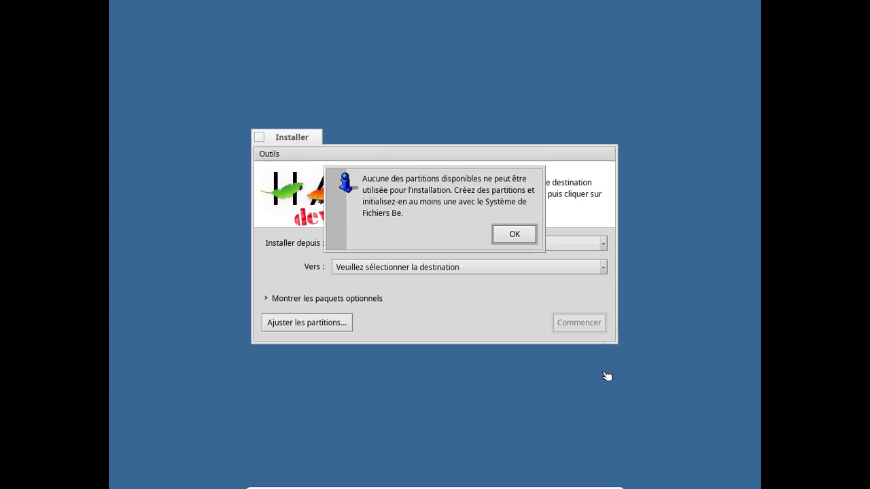
Open the installer's partition setup and initialise the VBOX HARDDISK with an Intel Partition Map
{"action": "left_click", "coordinate": [514, 235]}
{"action": "left_click", "coordinate": [319, 323]}
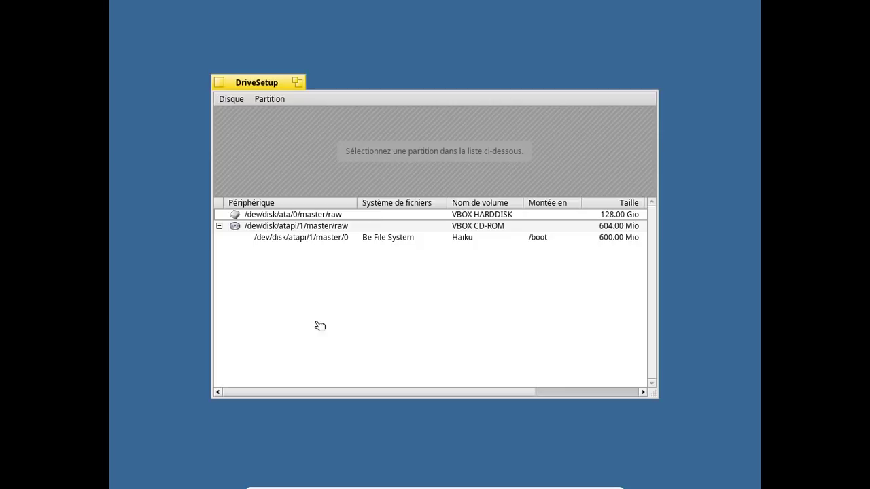
{"action": "left_click", "coordinate": [231, 99]}
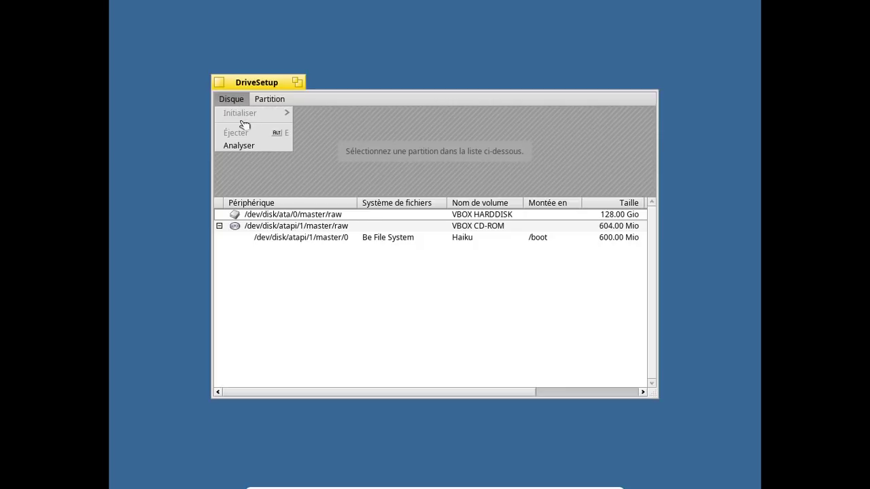
{"action": "left_click", "coordinate": [271, 100]}
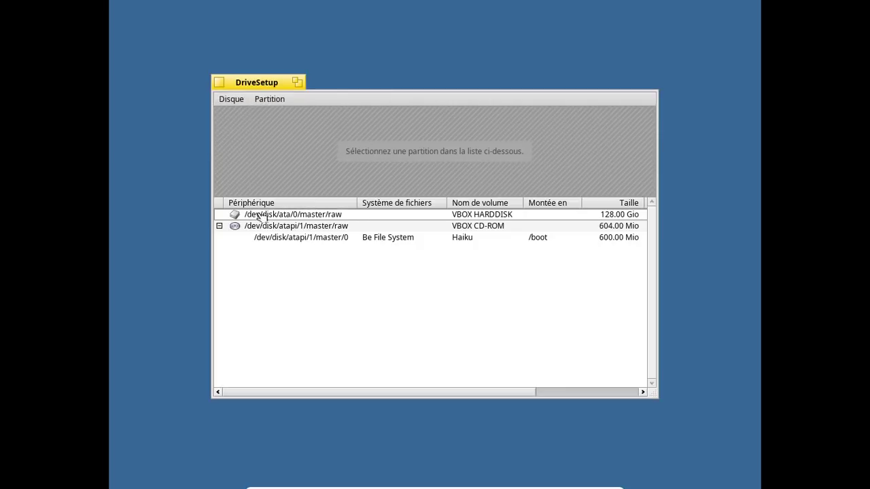
{"action": "left_click", "coordinate": [262, 214]}
{"action": "left_click", "coordinate": [231, 99]}
{"action": "mouse_move", "coordinate": [246, 115]}
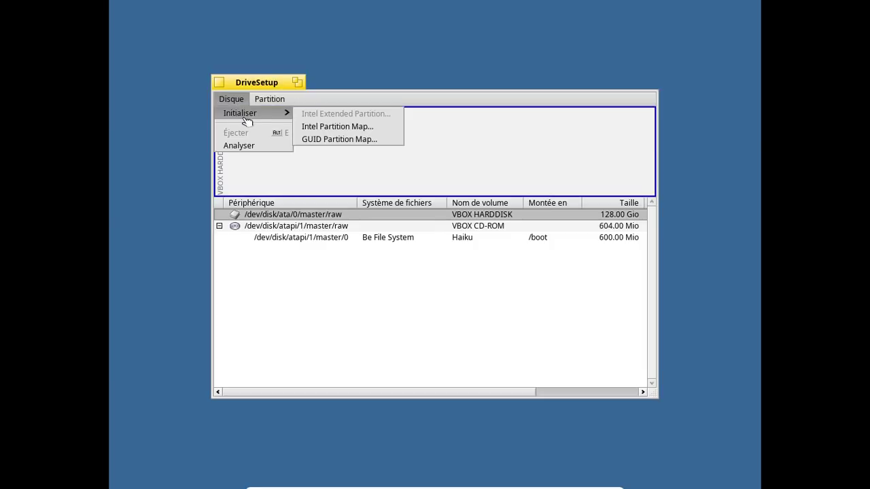
{"action": "left_click", "coordinate": [329, 127]}
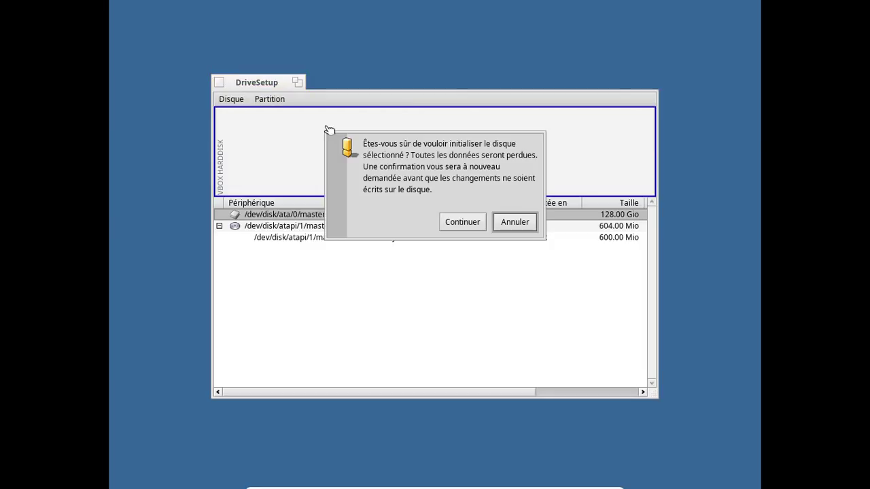
{"action": "left_click", "coordinate": [466, 223]}
{"action": "left_click", "coordinate": [412, 216]}
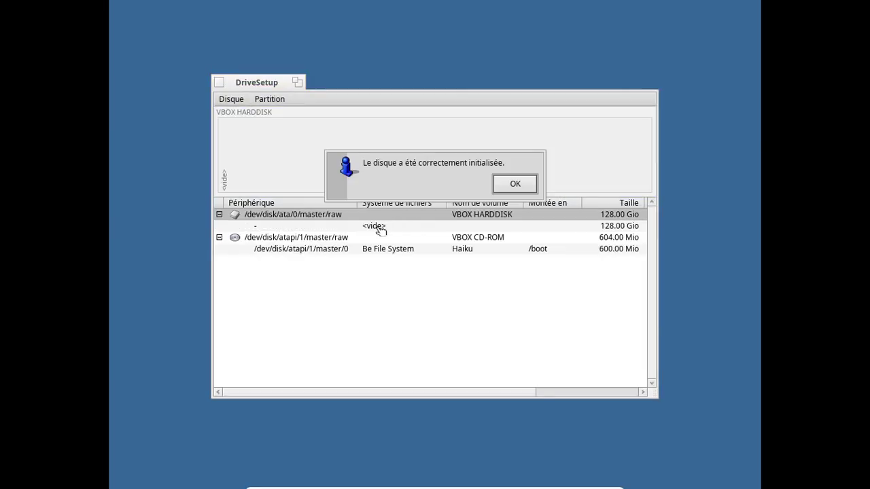
{"action": "left_click", "coordinate": [521, 183]}
Create an active Be File System partition filling the disk's empty 128 GiB and write the changes
{"action": "left_click", "coordinate": [417, 229]}
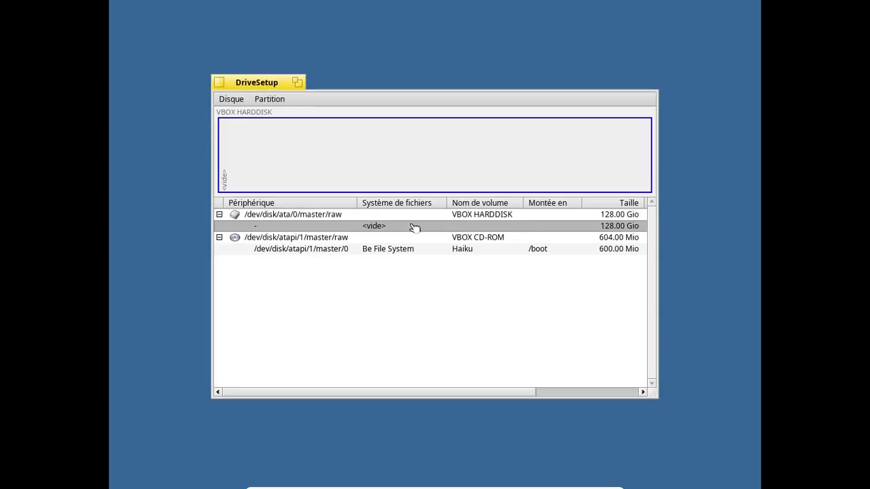
{"action": "right_click", "coordinate": [417, 229]}
{"action": "left_click", "coordinate": [435, 231]}
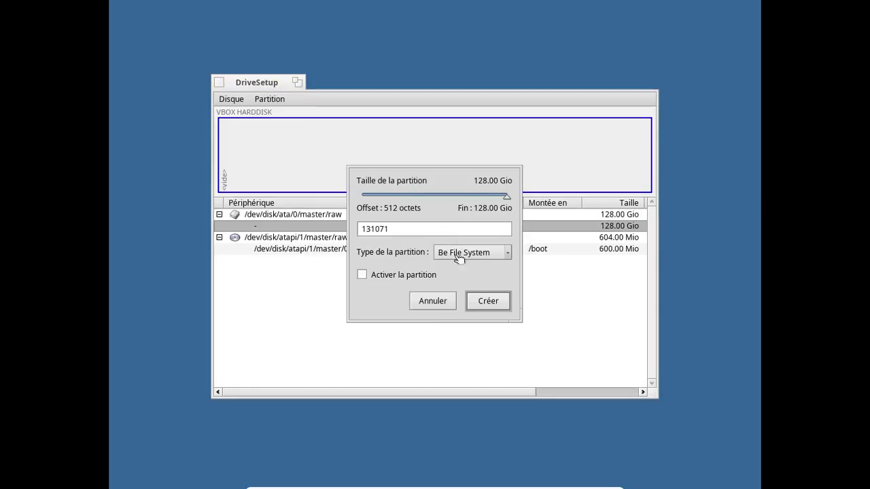
{"action": "left_click", "coordinate": [389, 277]}
{"action": "left_click", "coordinate": [488, 301]}
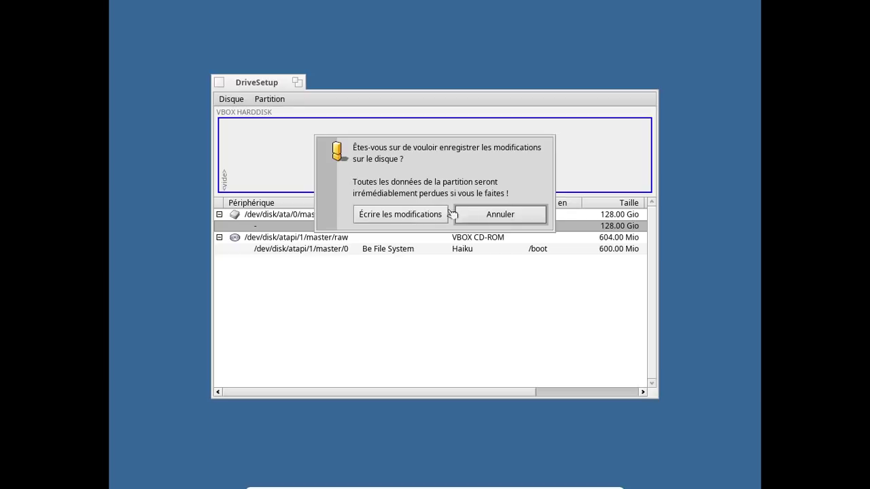
{"action": "left_click", "coordinate": [435, 216]}
Format the new hard disk partition as Be File System with label Haiku and block size 2048, writing the changes to disk
{"action": "right_click", "coordinate": [383, 226]}
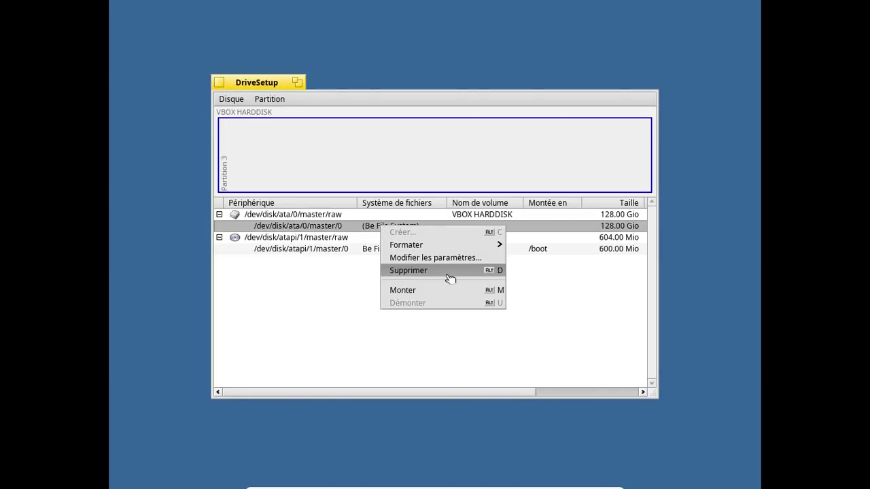
{"action": "mouse_move", "coordinate": [452, 248]}
{"action": "left_click", "coordinate": [539, 246]}
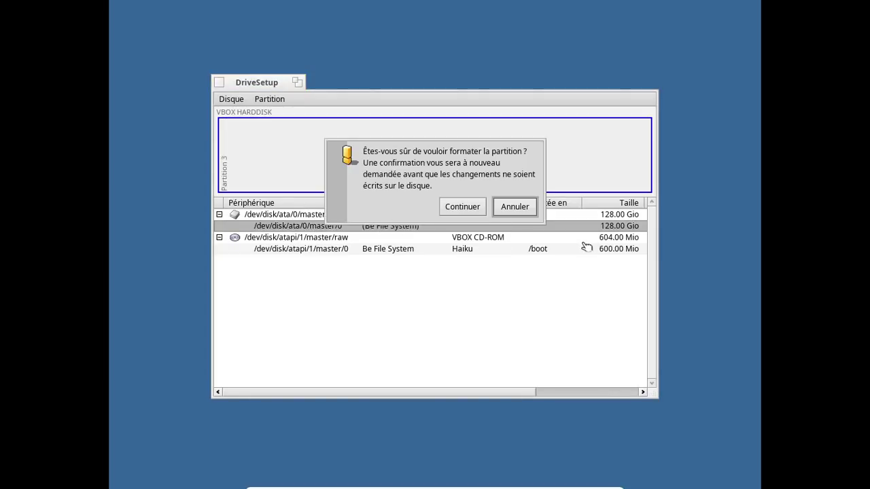
{"action": "left_click", "coordinate": [457, 206]}
{"action": "left_click", "coordinate": [495, 286]}
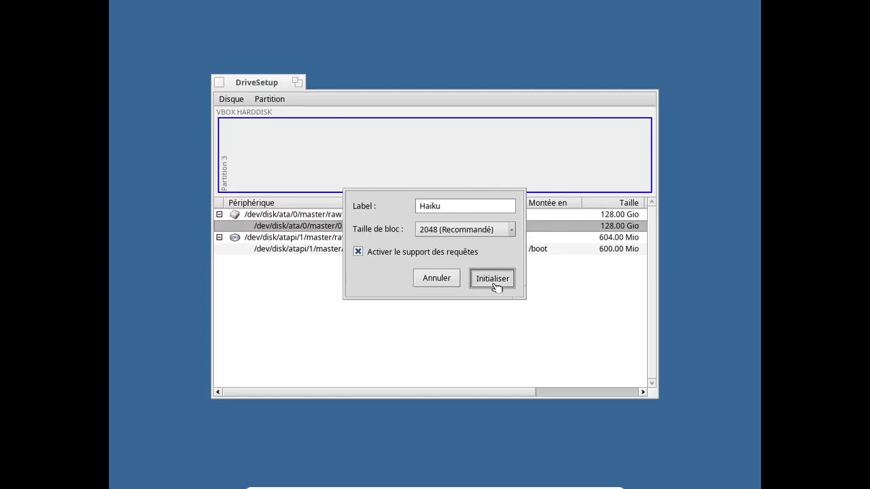
{"action": "left_click", "coordinate": [412, 215]}
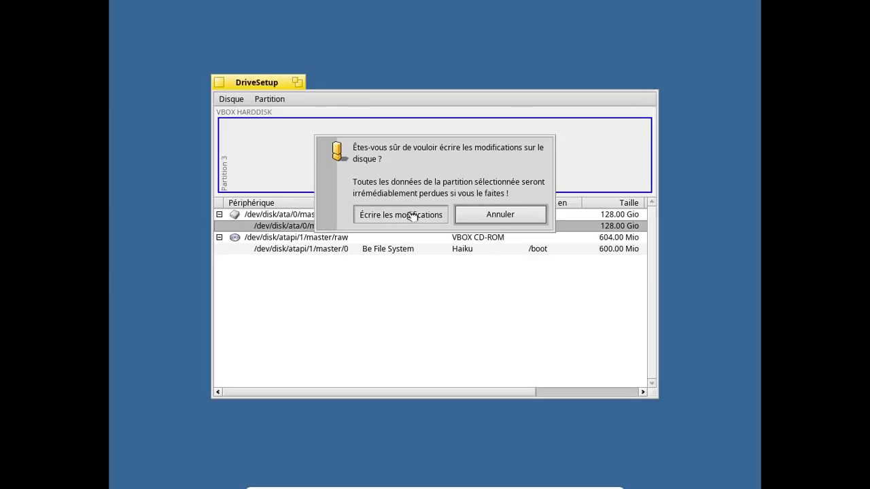
{"action": "left_click", "coordinate": [503, 198]}
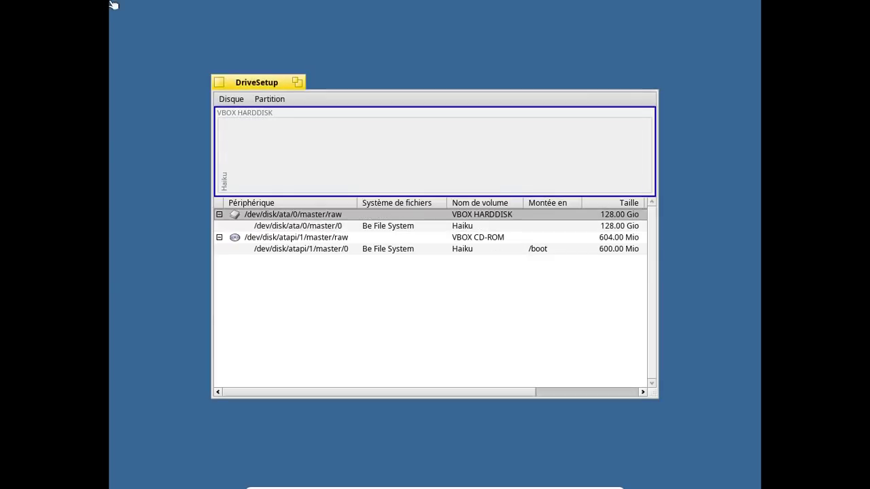
Close DriveSetup, install Haiku onto the 128.00 Gio Haiku partition and restart the machine
{"action": "left_click", "coordinate": [219, 83]}
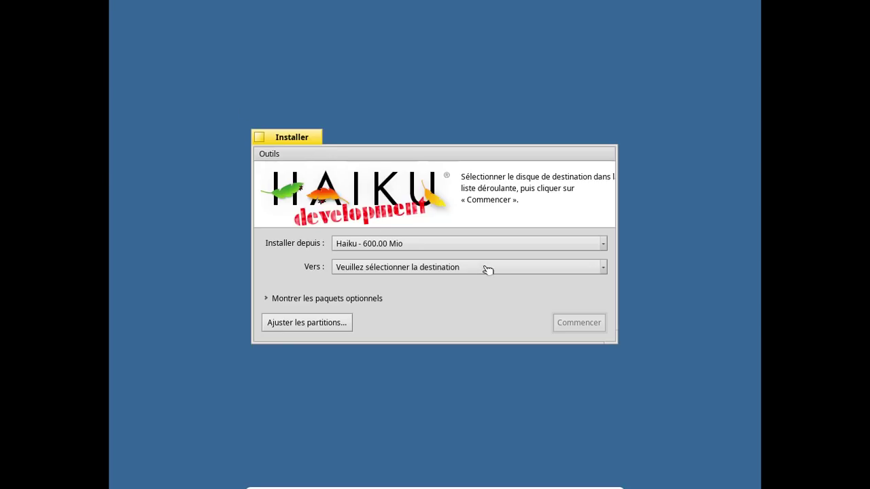
{"action": "left_click", "coordinate": [451, 273]}
{"action": "left_click", "coordinate": [442, 265]}
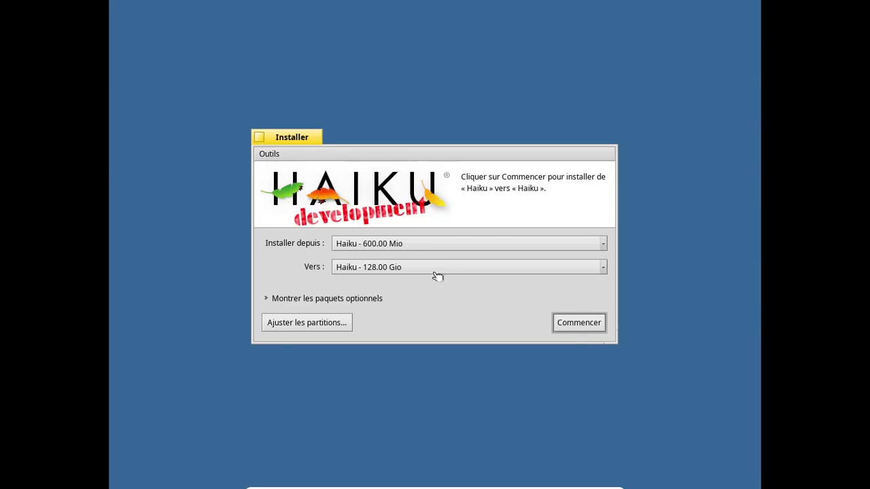
{"action": "left_click", "coordinate": [579, 323]}
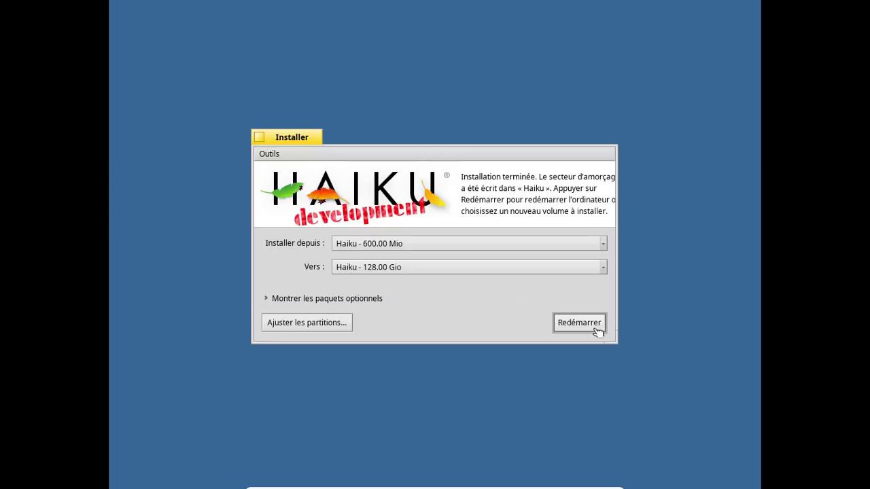
{"action": "left_click", "coordinate": [596, 329]}
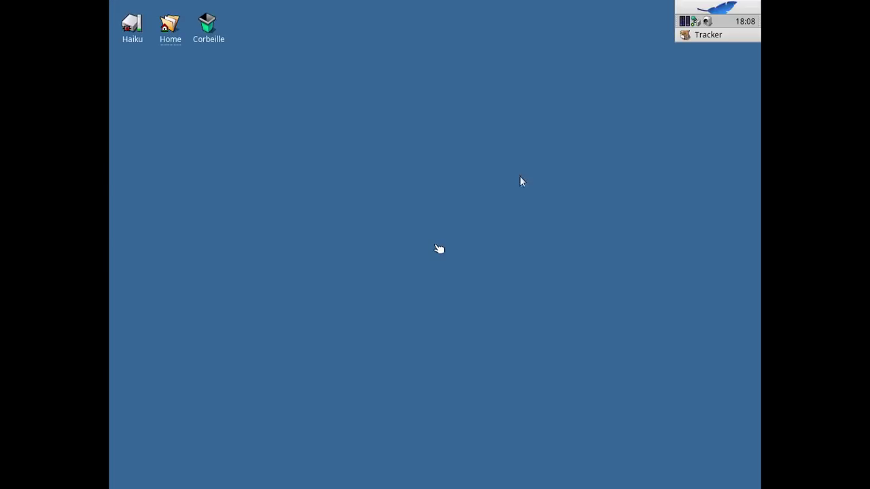
Leave full screen and view the system information in the About Haiku window, then close it
{"action": "key", "text": "ctrl+f"}
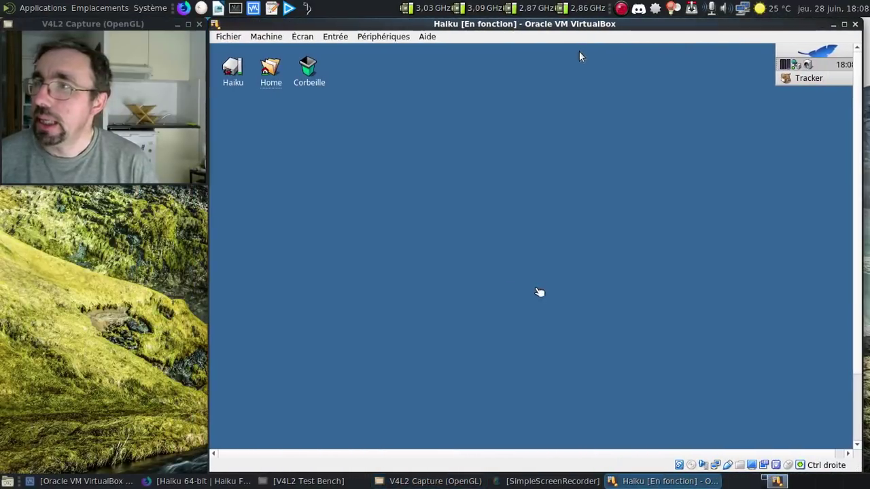
{"action": "left_click", "coordinate": [782, 52]}
{"action": "left_click", "coordinate": [747, 56]}
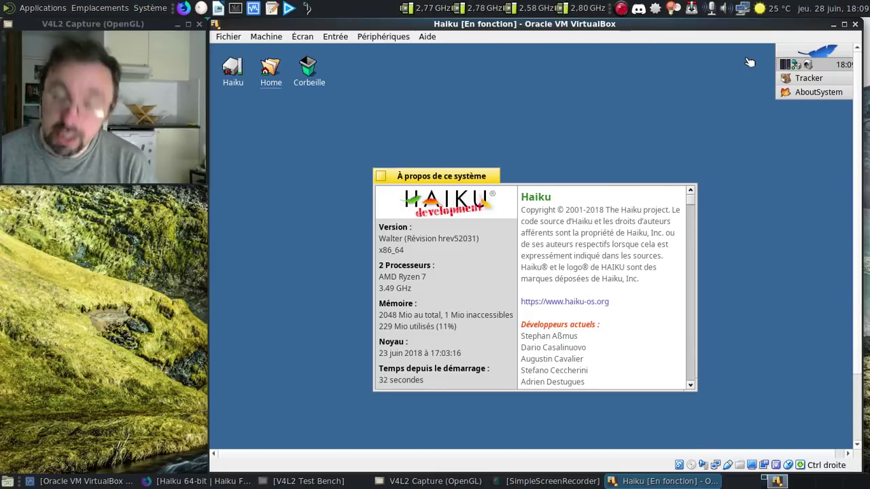
{"action": "left_click", "coordinate": [380, 177]}
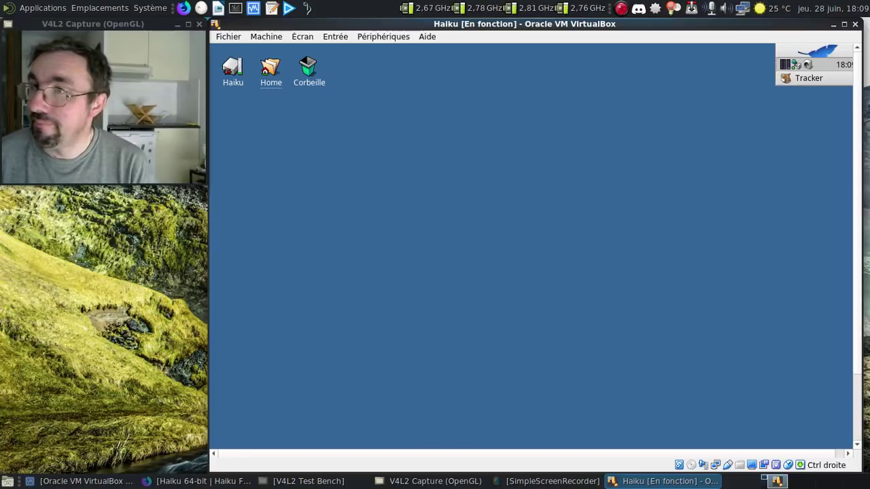
Launch the HaikuDepot package manager from the Haiku applications
{"action": "left_click", "coordinate": [828, 49]}
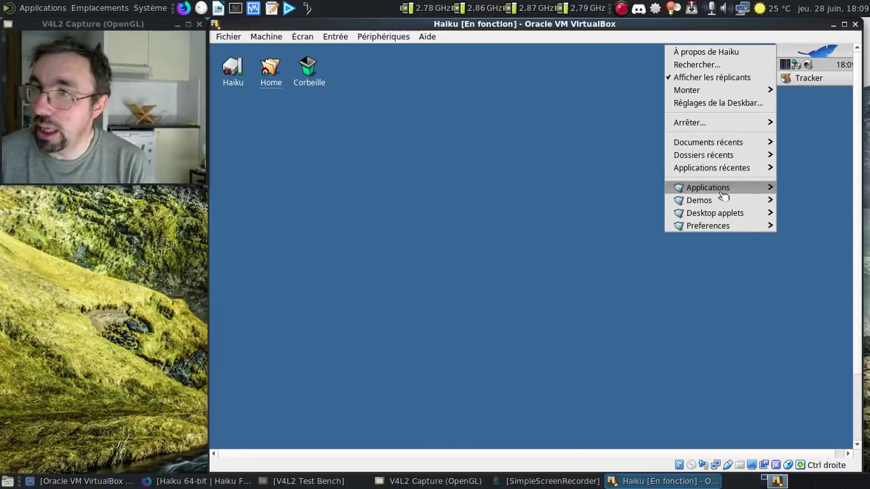
{"action": "mouse_move", "coordinate": [724, 195]}
{"action": "left_click", "coordinate": [628, 302]}
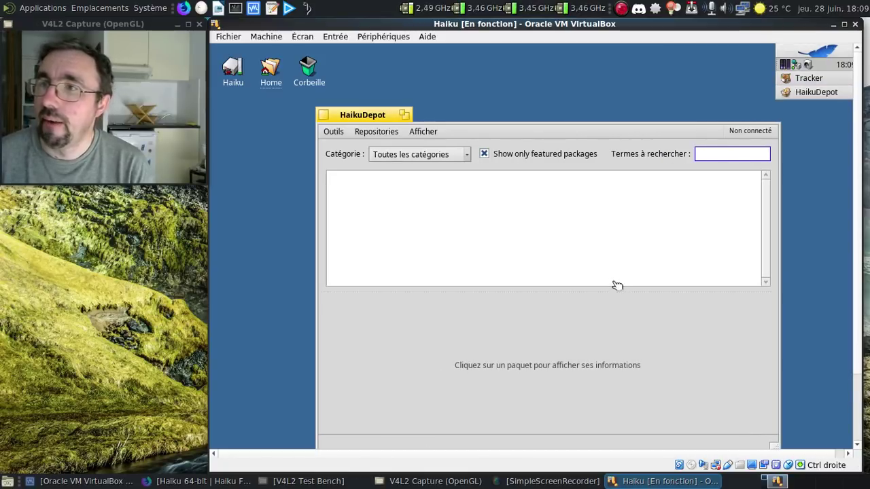
Refresh the package repositories in HaikuDepot
{"action": "left_click", "coordinate": [333, 131]}
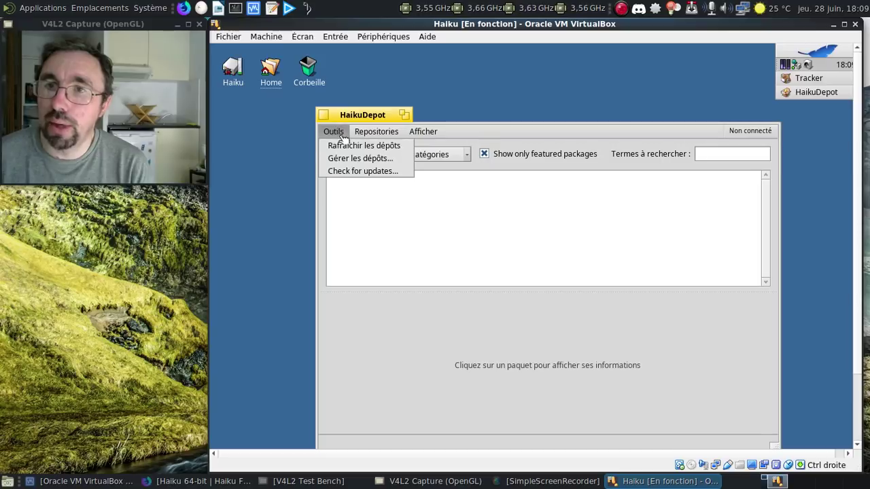
{"action": "left_click", "coordinate": [344, 146]}
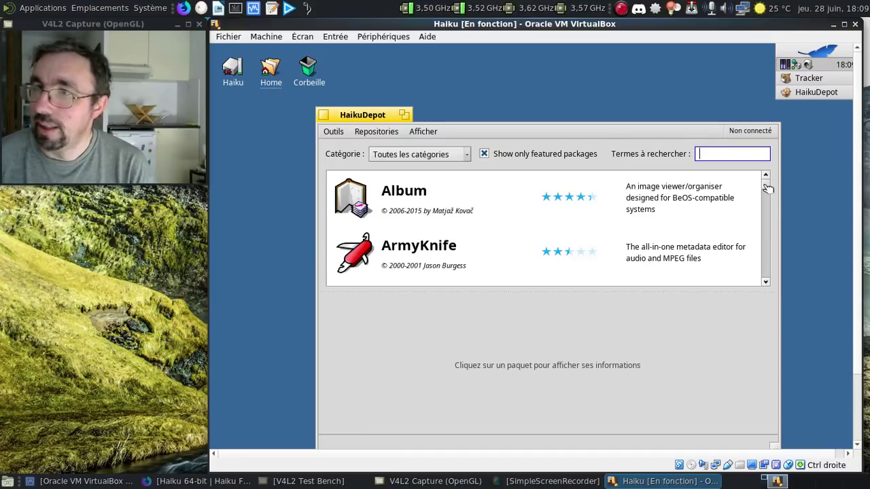
Browse the featured packages from Album onward to LibreOffice, examining the available software and its ratings
{"action": "scroll", "coordinate": [722, 206], "scroll_direction": "down", "scroll_amount": 3}
{"action": "scroll", "coordinate": [642, 220], "scroll_direction": "down", "scroll_amount": 3}
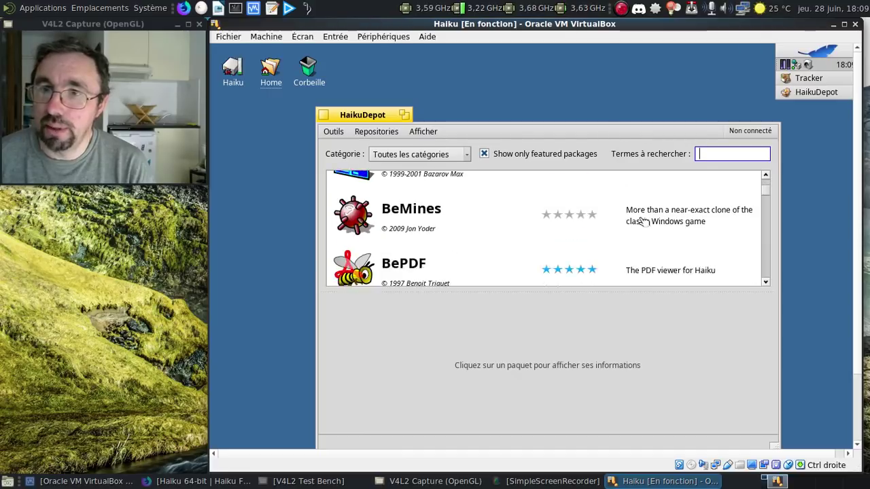
{"action": "scroll", "coordinate": [642, 221], "scroll_direction": "down", "scroll_amount": 5}
{"action": "scroll", "coordinate": [644, 221], "scroll_direction": "up", "scroll_amount": 2}
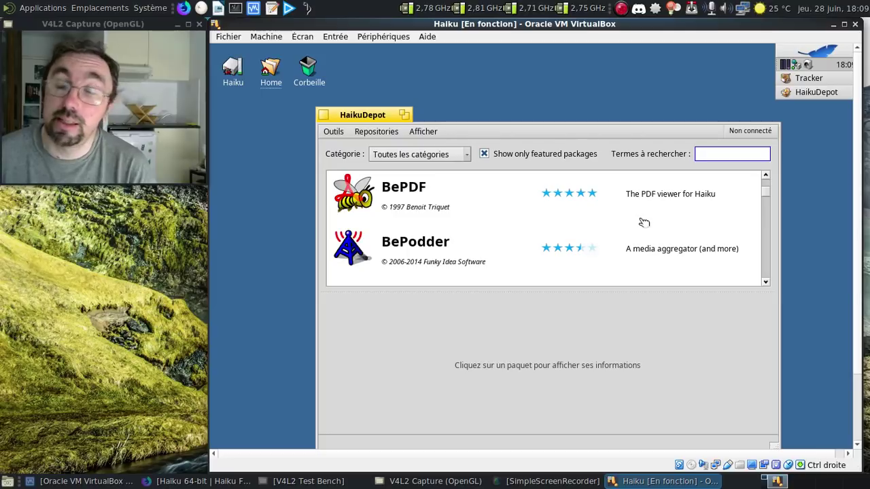
{"action": "scroll", "coordinate": [643, 222], "scroll_direction": "down", "scroll_amount": 2}
{"action": "scroll", "coordinate": [643, 222], "scroll_direction": "down", "scroll_amount": 3}
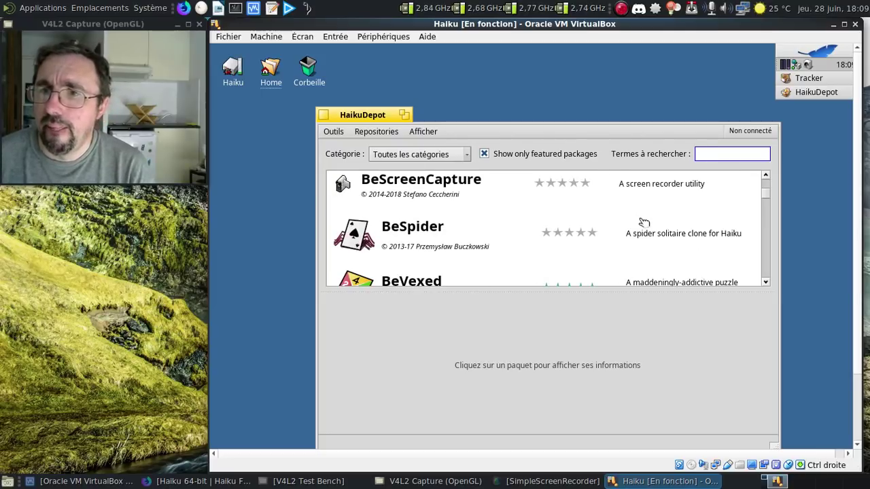
{"action": "scroll", "coordinate": [643, 221], "scroll_direction": "down", "scroll_amount": 4}
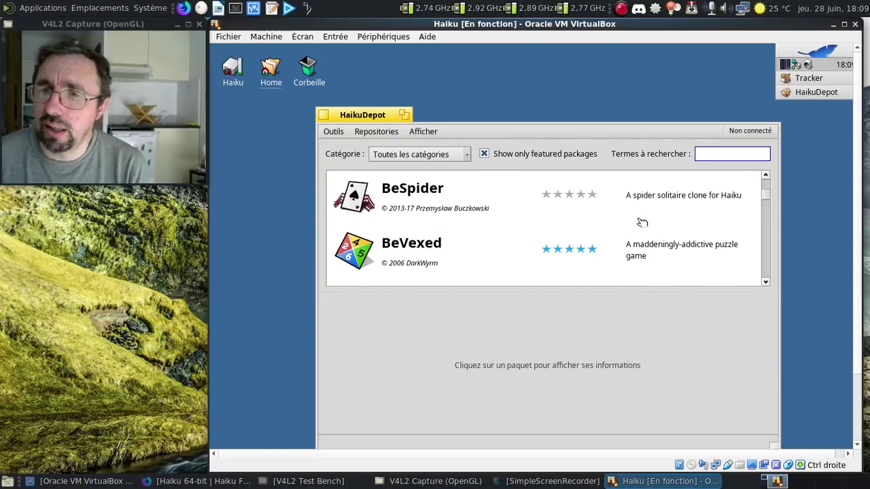
{"action": "scroll", "coordinate": [642, 222], "scroll_direction": "down", "scroll_amount": 1}
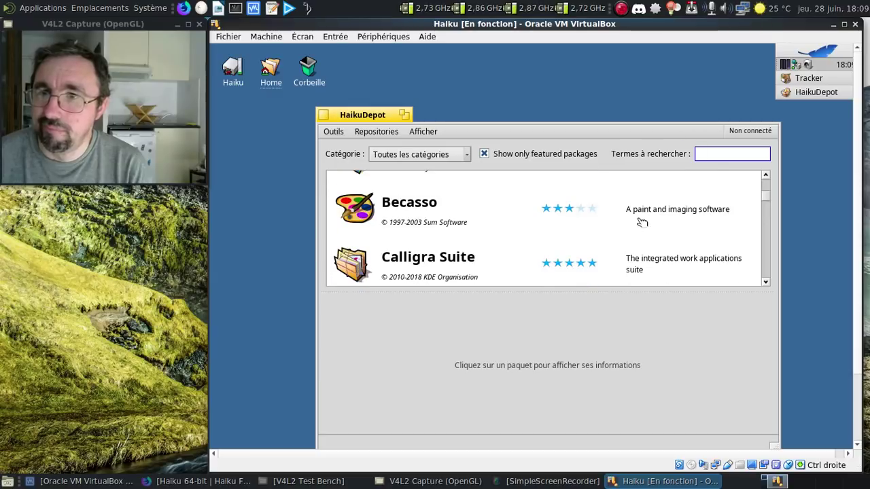
{"action": "scroll", "coordinate": [642, 222], "scroll_direction": "down", "scroll_amount": 2}
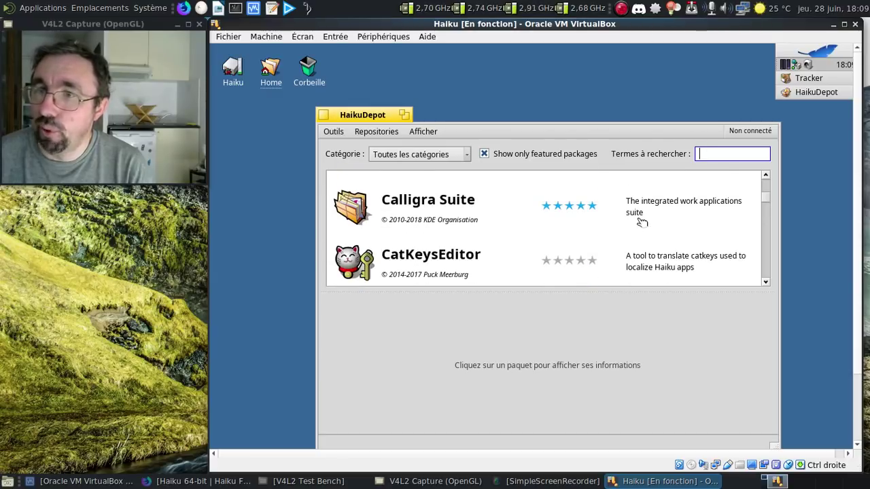
{"action": "scroll", "coordinate": [642, 222], "scroll_direction": "down", "scroll_amount": 4}
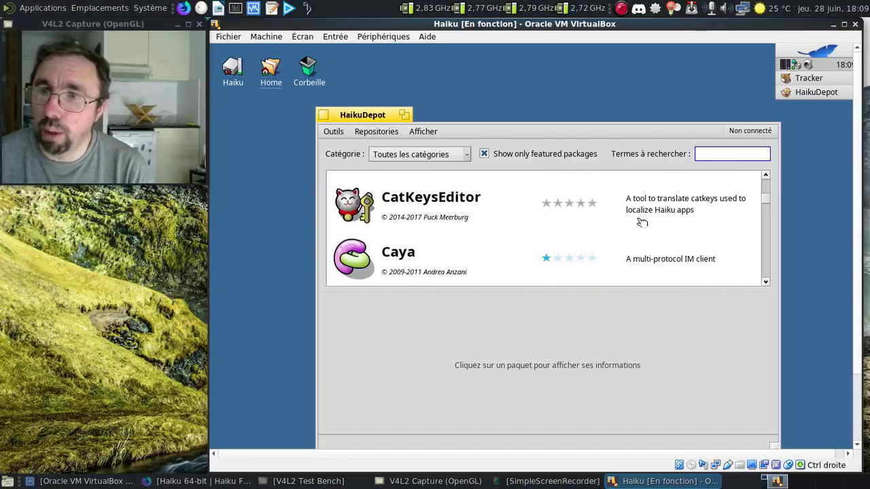
{"action": "scroll", "coordinate": [643, 222], "scroll_direction": "down", "scroll_amount": 6}
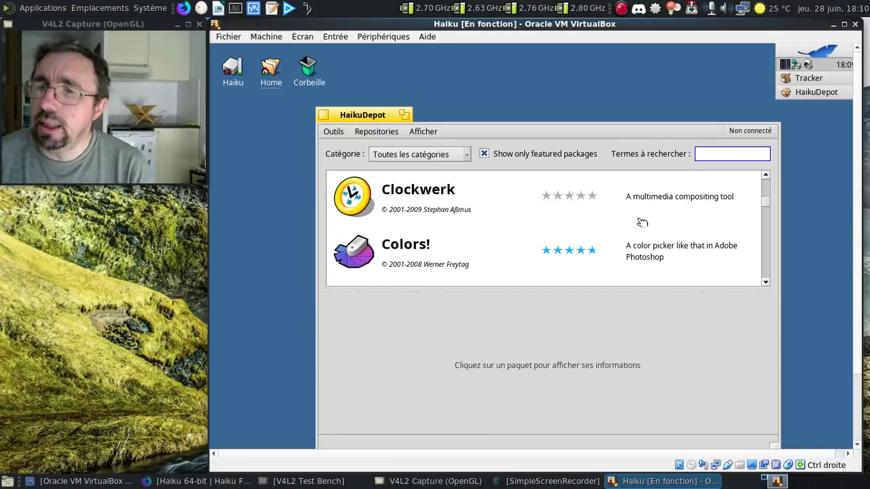
{"action": "scroll", "coordinate": [642, 222], "scroll_direction": "down", "scroll_amount": 6}
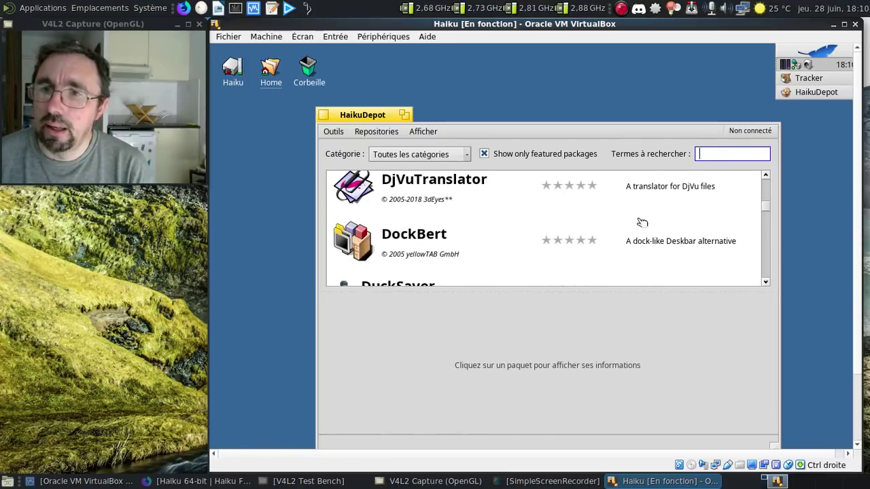
{"action": "scroll", "coordinate": [642, 223], "scroll_direction": "down", "scroll_amount": 6}
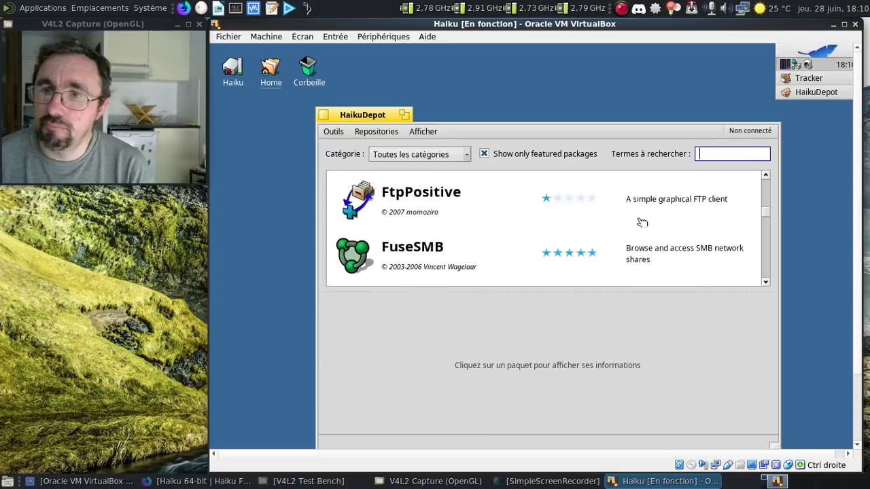
{"action": "scroll", "coordinate": [643, 222], "scroll_direction": "down", "scroll_amount": 6}
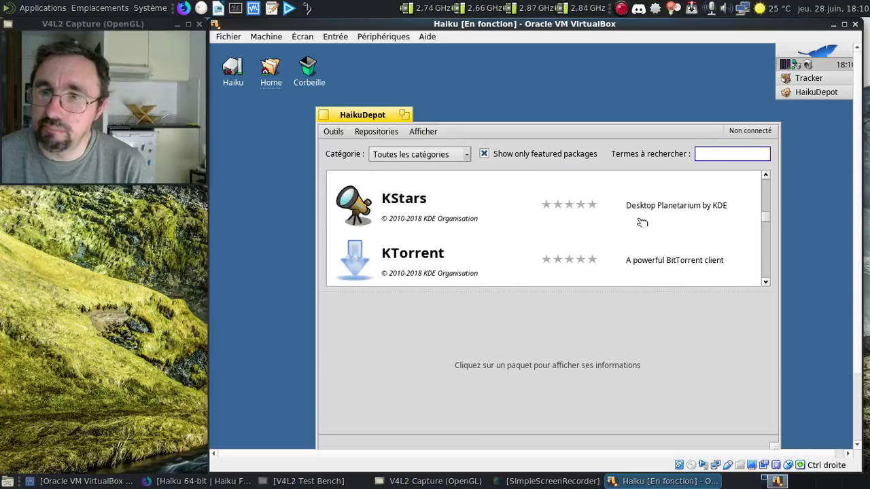
{"action": "scroll", "coordinate": [642, 222], "scroll_direction": "down", "scroll_amount": 6}
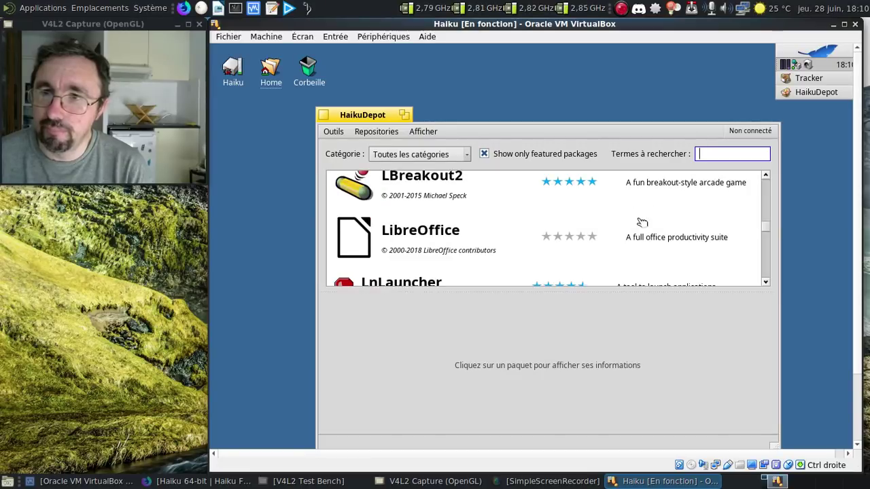
Install LibreOffice from the package list, applying all the additional package changes it needs, and move the HaikuDepot window higher
{"action": "left_click", "coordinate": [465, 232]}
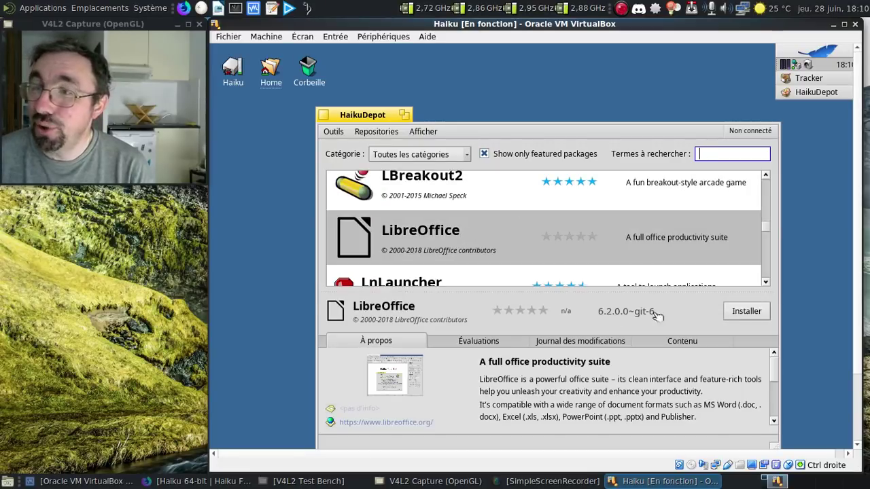
{"action": "left_click", "coordinate": [757, 316]}
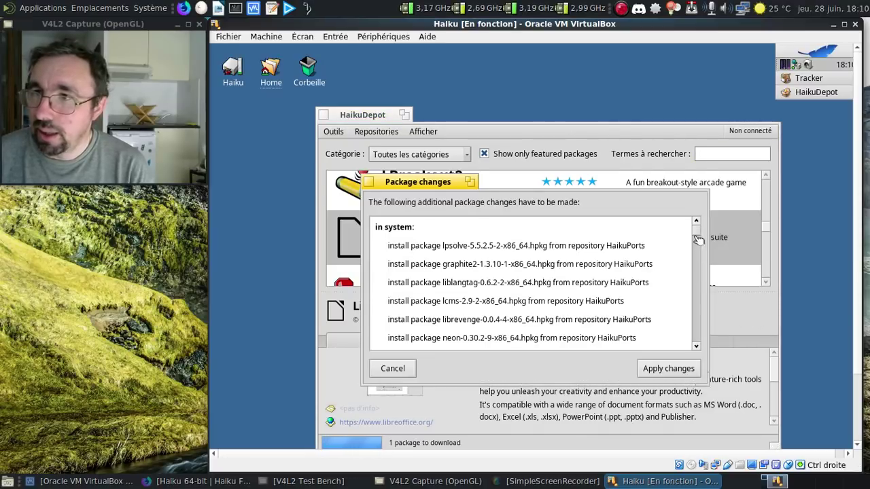
{"action": "left_click_drag", "start_coordinate": [696, 232], "coordinate": [693, 364]}
{"action": "left_click", "coordinate": [657, 368]}
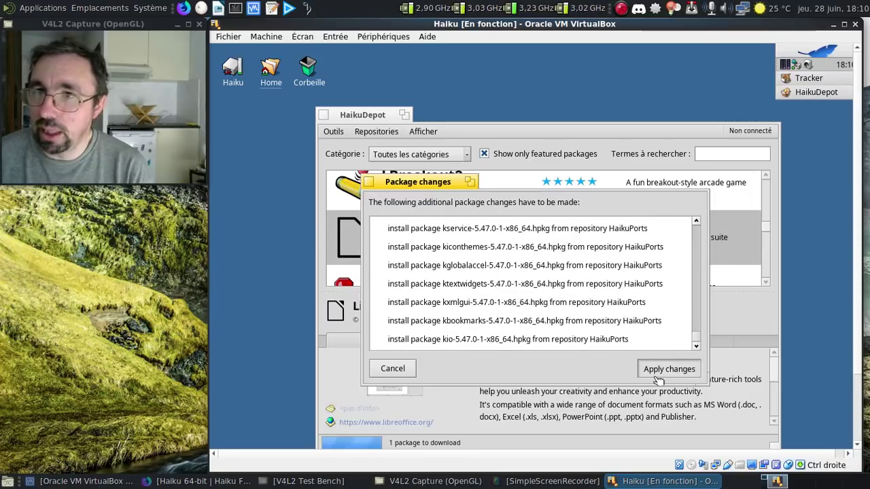
{"action": "left_click_drag", "start_coordinate": [361, 120], "coordinate": [354, 93]}
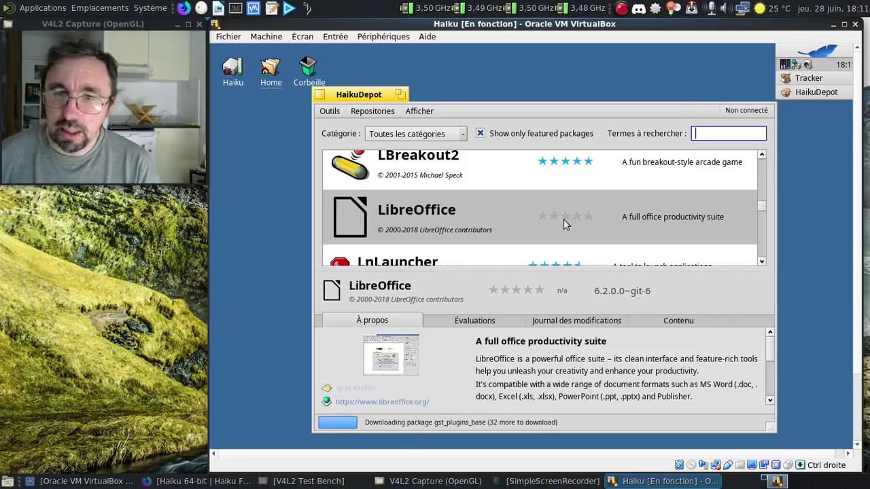
Switch to Firefox, view the Get Haiku page on the Haiku Project website, and return to the virtual machine
{"action": "left_click", "coordinate": [204, 481]}
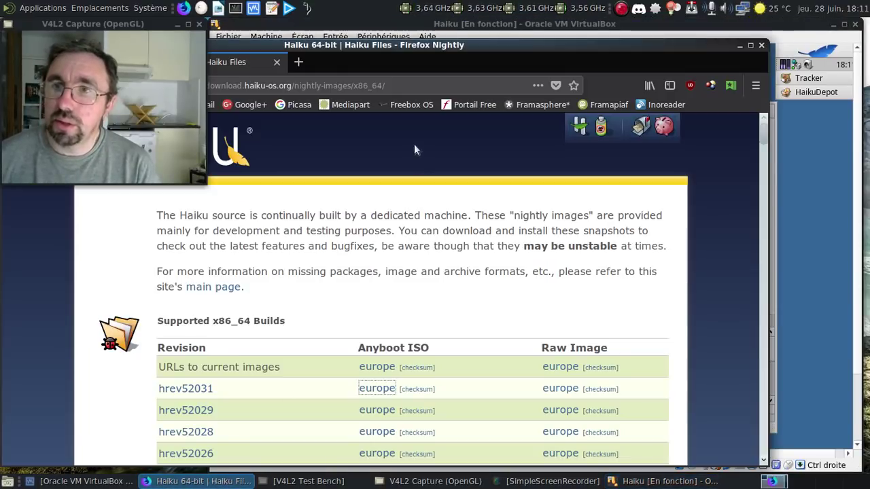
{"action": "left_click_drag", "start_coordinate": [374, 45], "coordinate": [513, 46]}
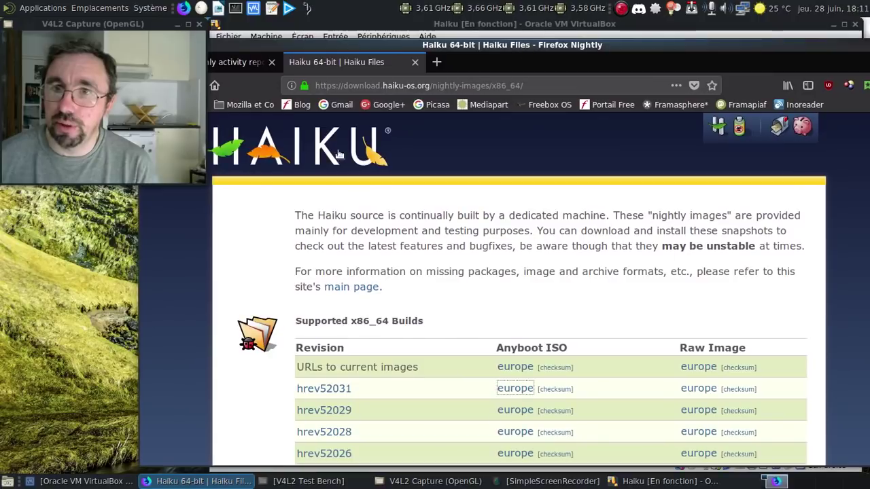
{"action": "left_click", "coordinate": [325, 153]}
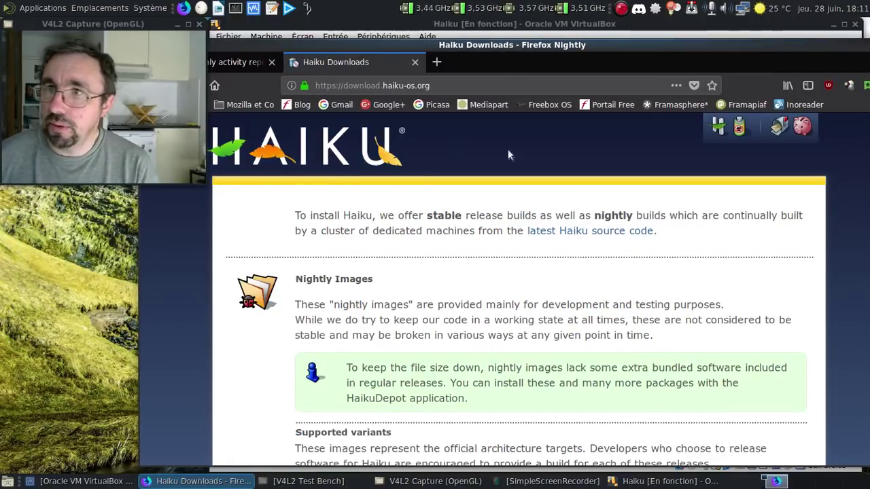
{"action": "left_click", "coordinate": [717, 130]}
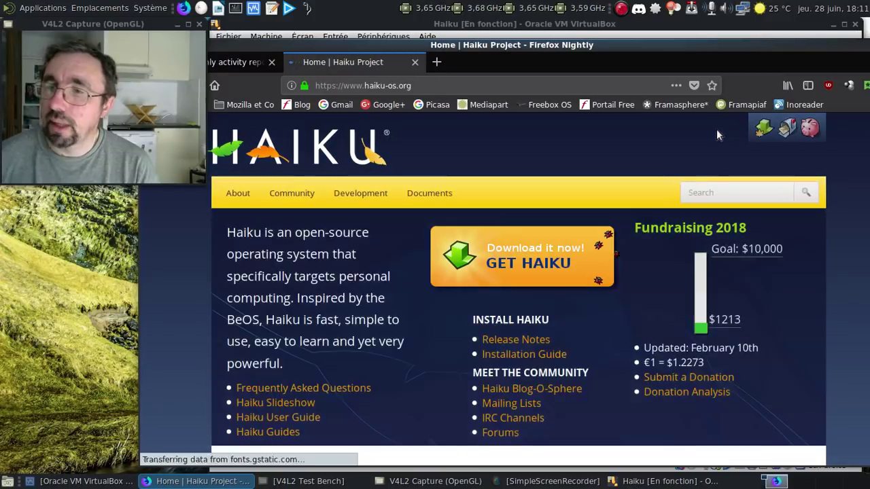
{"action": "left_click", "coordinate": [543, 254]}
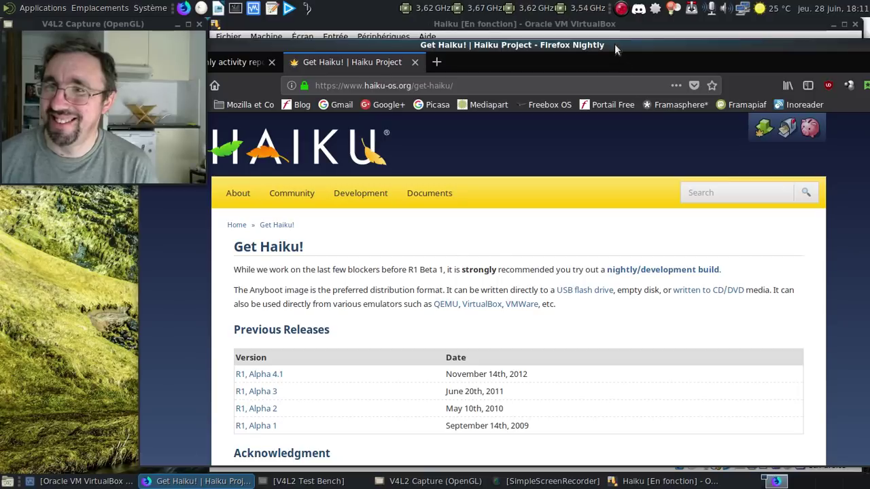
{"action": "left_click_drag", "start_coordinate": [614, 44], "coordinate": [476, 49]}
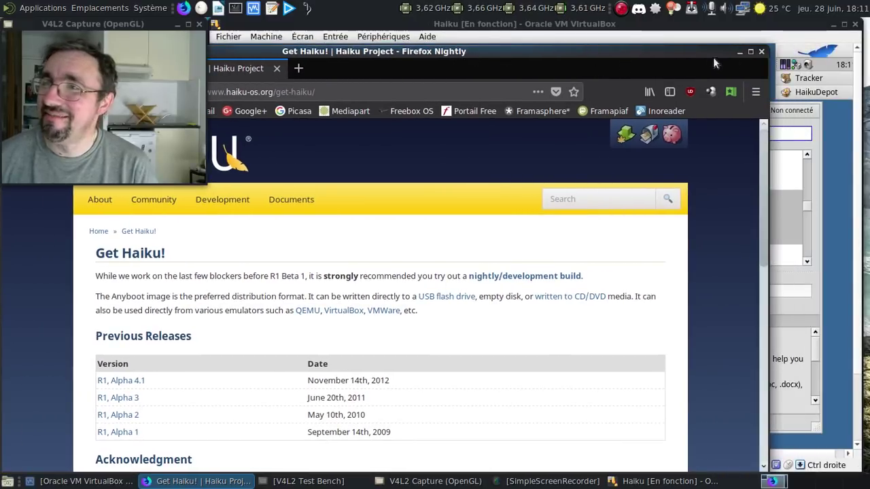
{"action": "left_click", "coordinate": [740, 51]}
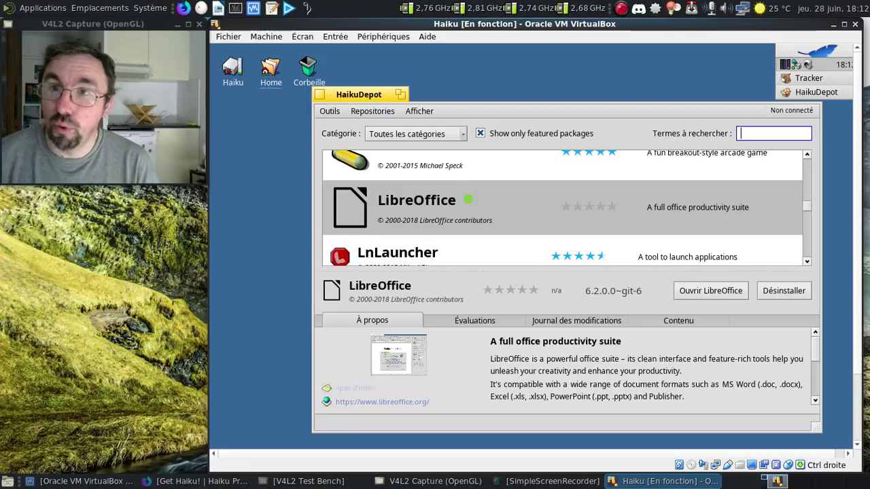
Close HaikuDepot and launch LibreOffice from the Haiku applications
{"action": "left_click", "coordinate": [319, 95]}
{"action": "left_click", "coordinate": [829, 51]}
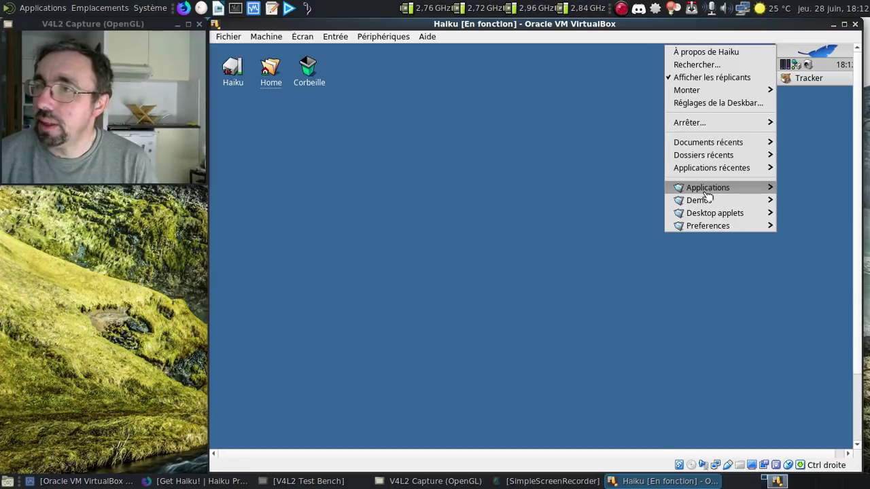
{"action": "mouse_move", "coordinate": [707, 189]}
{"action": "left_click", "coordinate": [627, 324]}
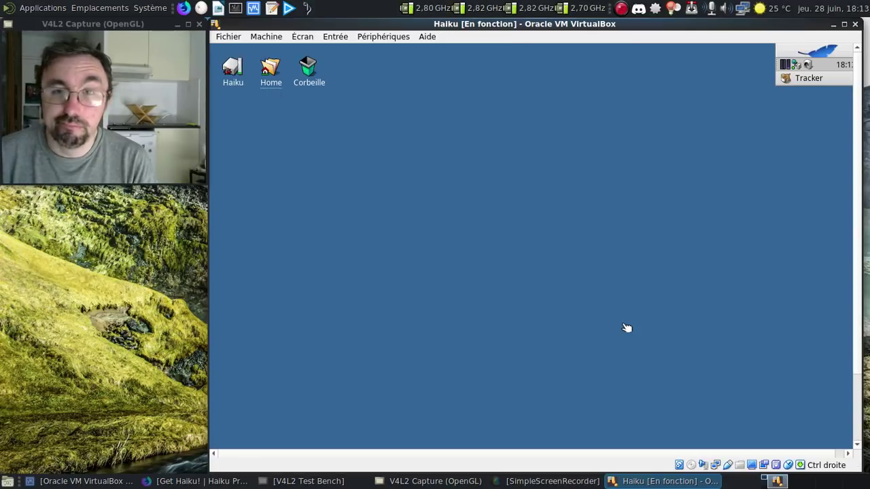
{"action": "left_click", "coordinate": [800, 52]}
{"action": "mouse_move", "coordinate": [709, 127]}
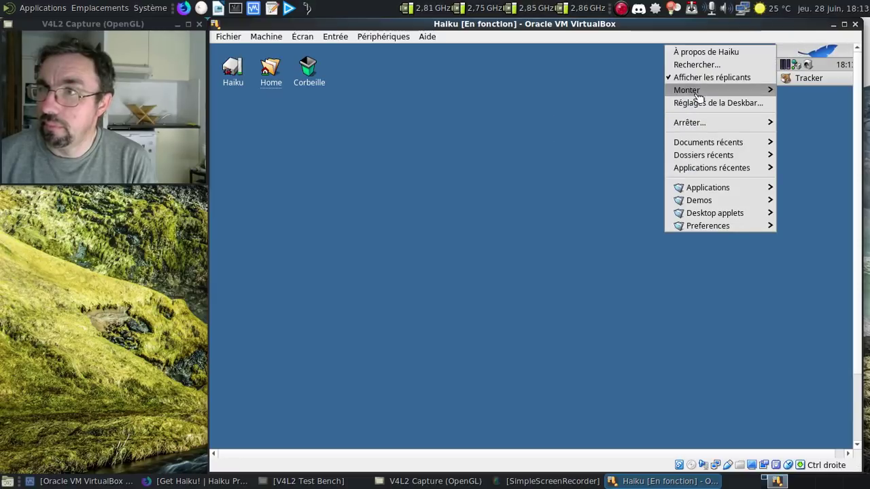
{"action": "mouse_move", "coordinate": [719, 193]}
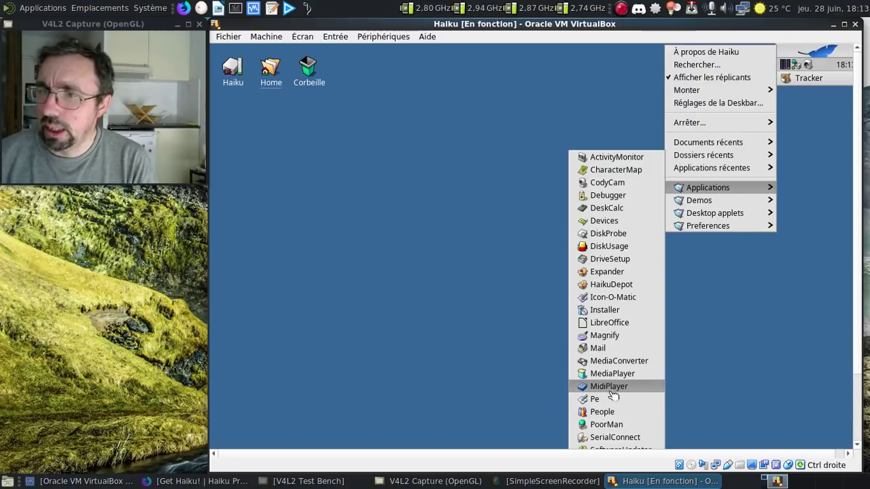
{"action": "left_click", "coordinate": [610, 325]}
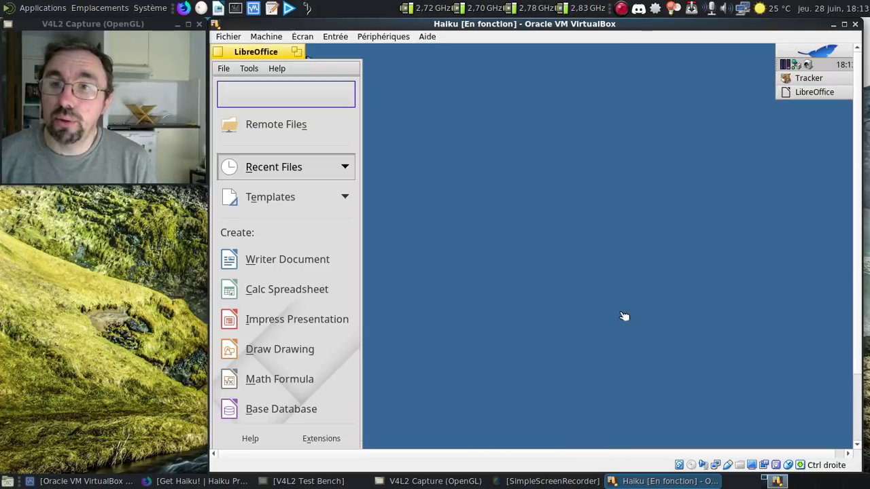
View LibreOffice's version information in the About LibreOffice window, moved fully into view, and close it
{"action": "left_click", "coordinate": [275, 68]}
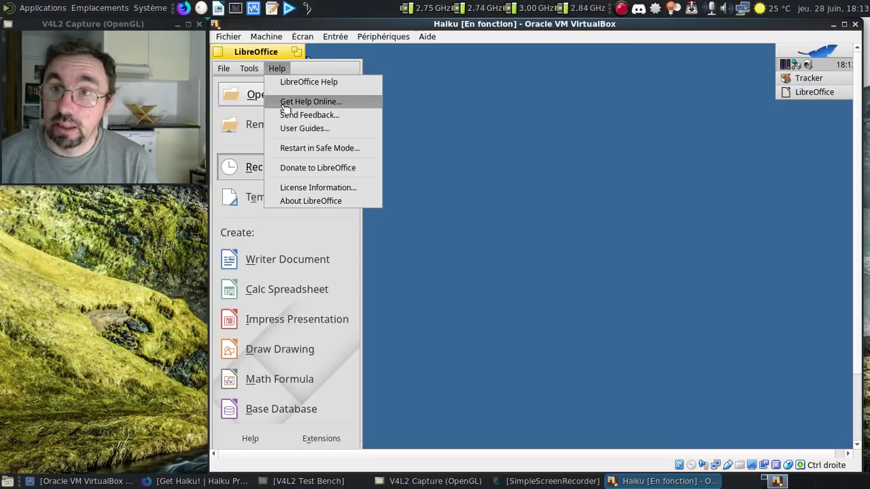
{"action": "left_click", "coordinate": [314, 202]}
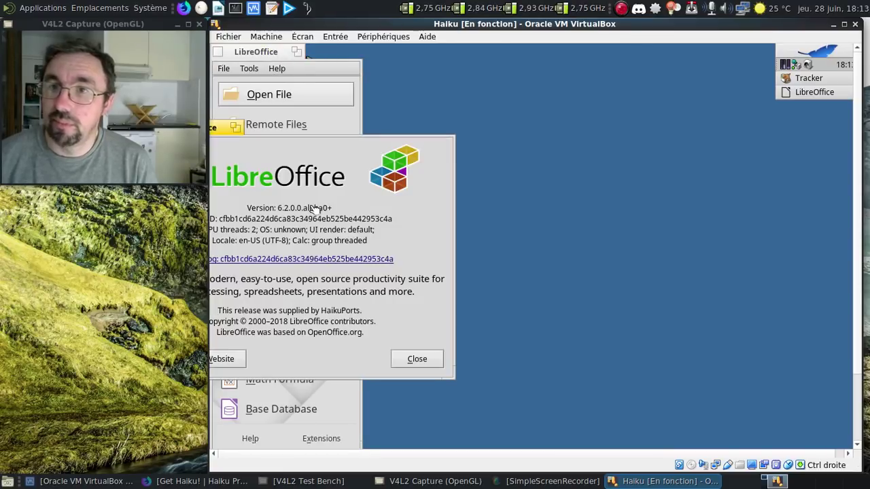
{"action": "left_click_drag", "start_coordinate": [224, 131], "coordinate": [493, 109]}
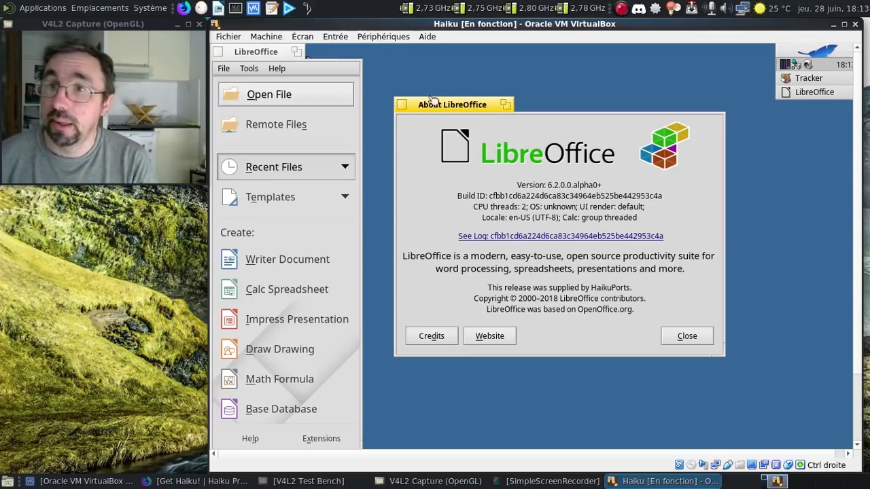
{"action": "left_click", "coordinate": [405, 104]}
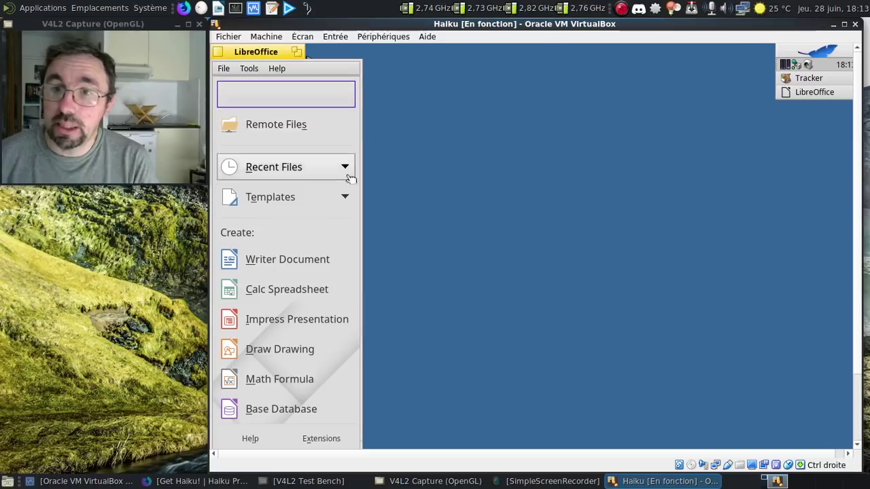
Create a new Writer document from the LibreOffice start window
{"action": "left_click", "coordinate": [289, 262]}
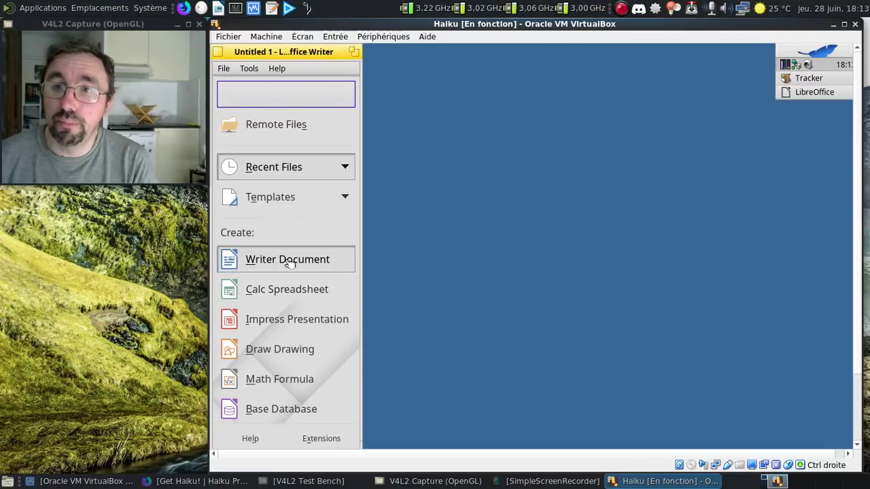
Enlarge the new Writer document window and switch the virtual machine to full-screen mode
{"action": "left_click", "coordinate": [354, 51]}
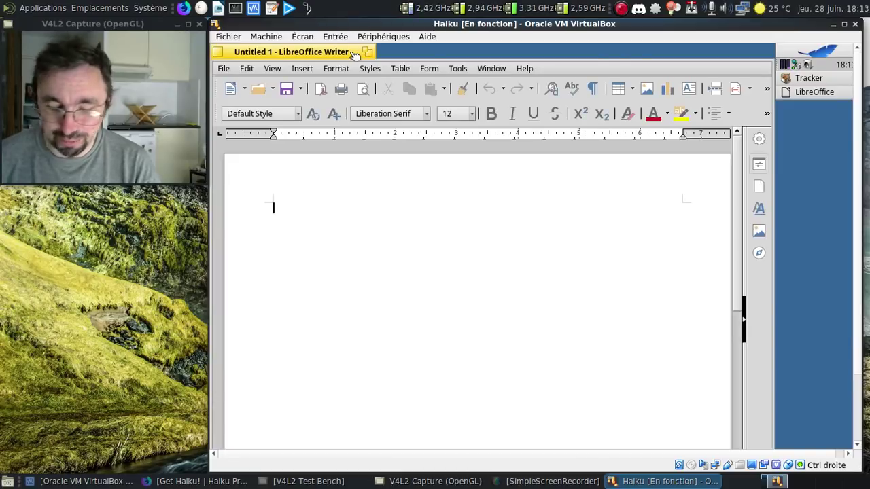
{"action": "key", "text": "Control_R+f"}
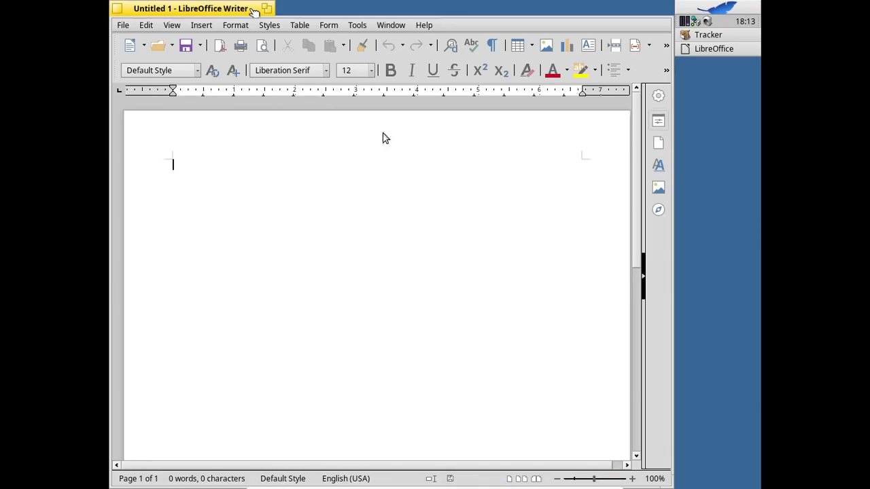
View the style, character and paragraph options in Writer's Properties sidebar and collapse the sidebar again
{"action": "left_click", "coordinate": [661, 98]}
{"action": "left_click", "coordinate": [661, 97]}
{"action": "left_click", "coordinate": [666, 70]}
{"action": "left_click", "coordinate": [666, 71]}
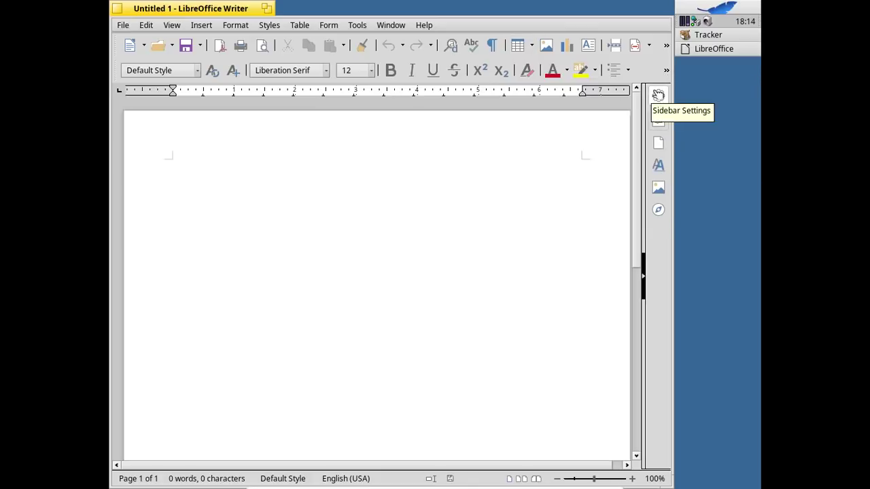
{"action": "left_click", "coordinate": [658, 115]}
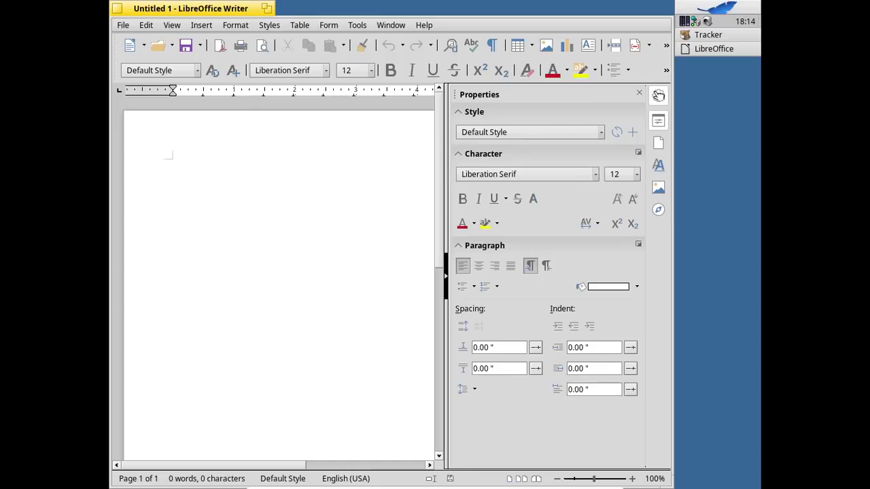
{"action": "left_click", "coordinate": [638, 94]}
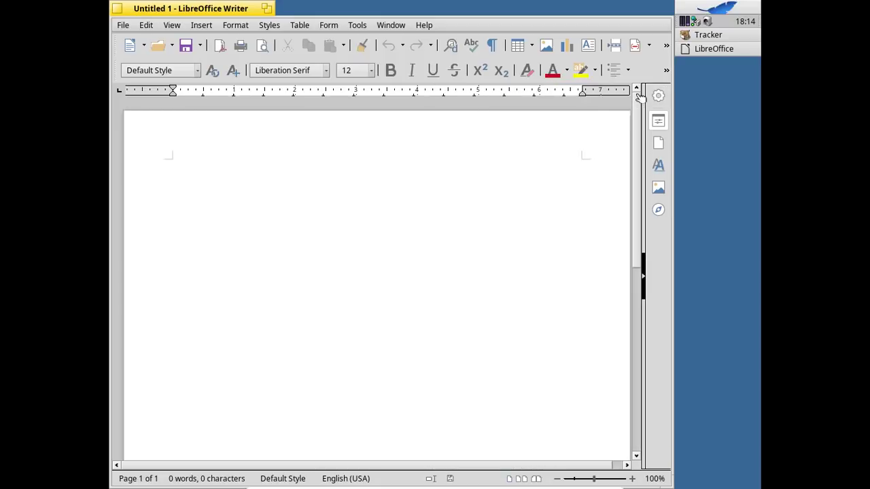
View LibreOffice's version and build information from within Writer and close the About window
{"action": "left_click", "coordinate": [424, 26]}
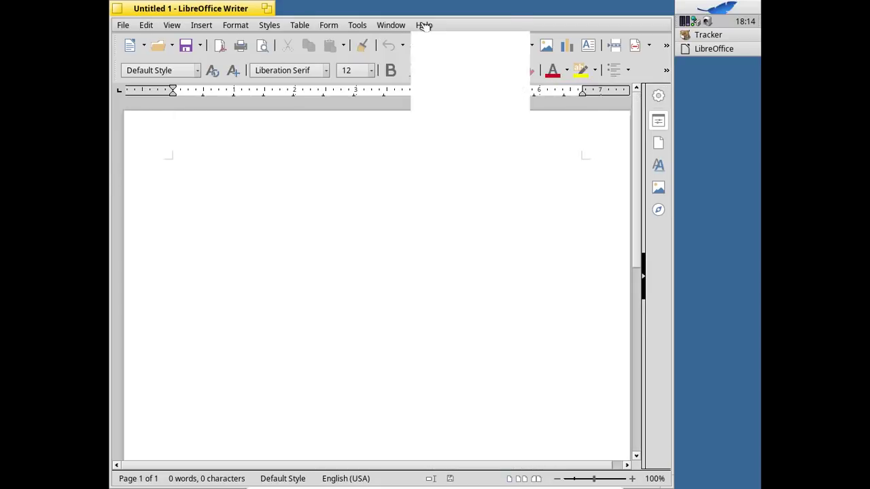
{"action": "left_click", "coordinate": [441, 170]}
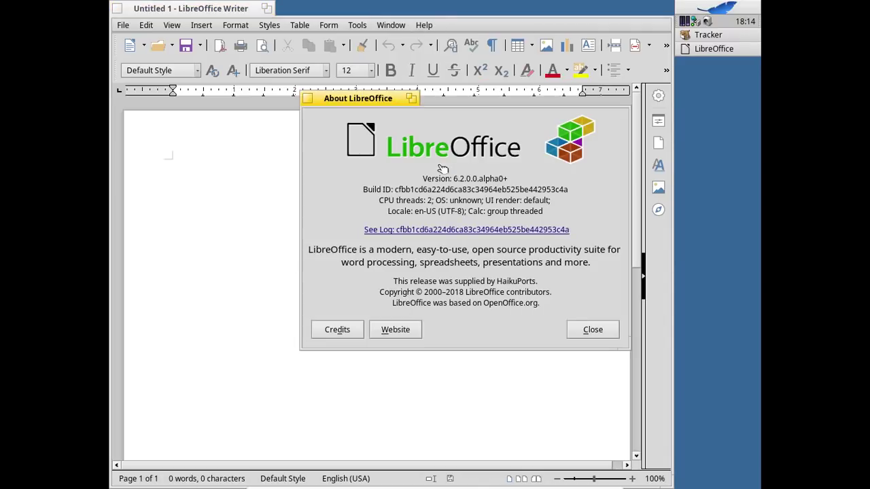
{"action": "left_click", "coordinate": [592, 331]}
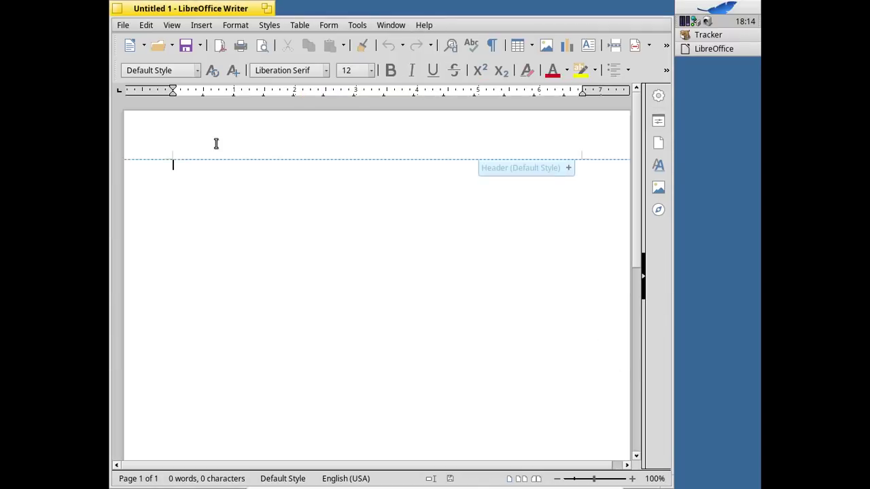
Write the sentence "On va taper un texte dans LibreOffice 6.2.0 git :)" in the empty document
{"action": "type", "text": "On va taper un texte dans"}
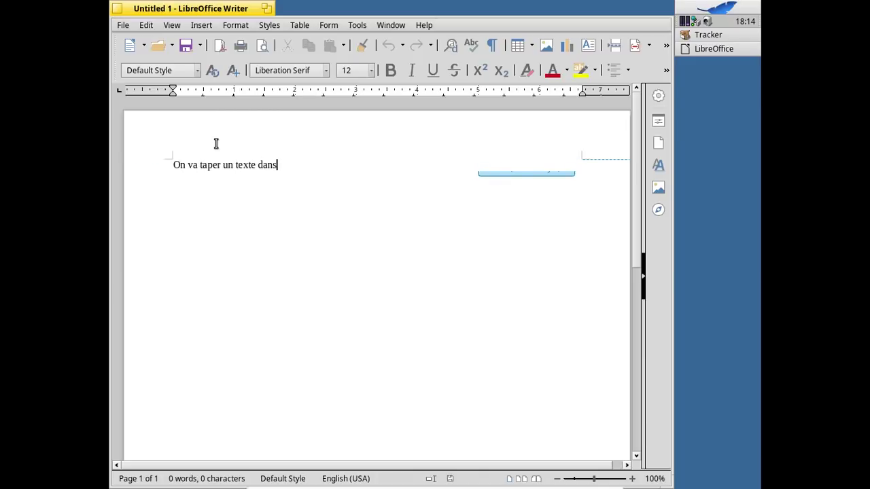
{"action": "type", "text": " LibreOffice 6.2"}
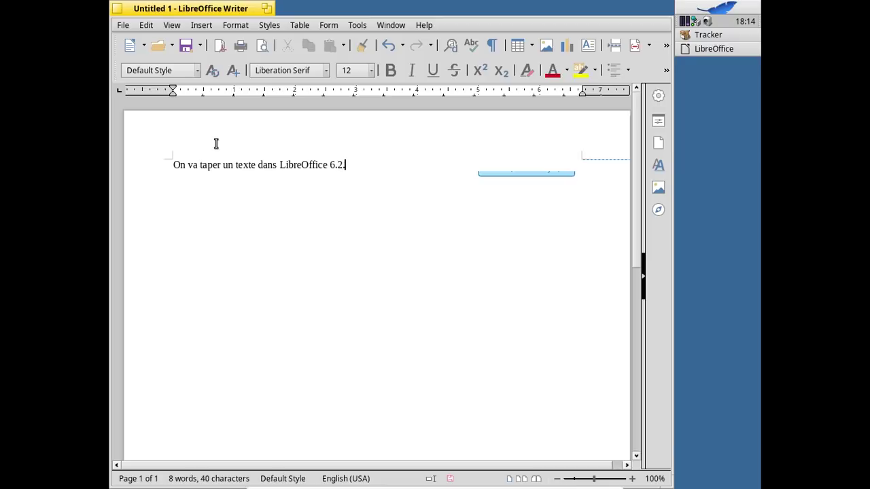
{"action": "key", "text": "Insert"}
{"action": "key", "text": "Return"}
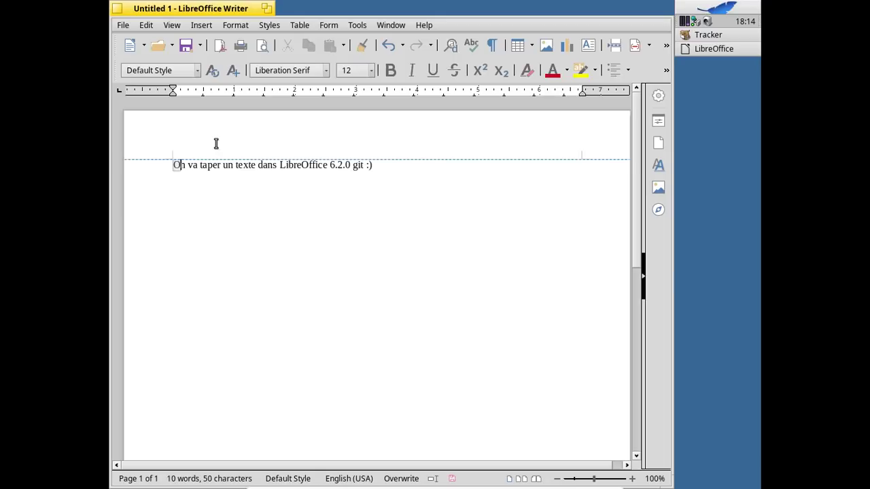
{"action": "key", "text": "shift+Right"}
{"action": "key", "text": "shift+Right"}
{"action": "key", "text": "shift+Right"}
{"action": "key", "text": "shift+Right"}
{"action": "key", "text": "shift+Right"}
{"action": "key", "text": "shift+Right"}
{"action": "key", "text": "shift+Right"}
{"action": "key", "text": "shift+Right"}
{"action": "key", "text": "shift+Right"}
{"action": "key", "text": "shift+Right"}
{"action": "key", "text": "shift+Right"}
{"action": "key", "text": "shift+Right"}
{"action": "key", "text": "shift+Right"}
{"action": "key", "text": "shift+Right"}
{"action": "key", "text": "shift+Right"}
{"action": "key", "text": "shift+Right"}
{"action": "key", "text": "shift+Right"}
{"action": "key", "text": "shift+Right"}
{"action": "key", "text": "shift+Right"}
{"action": "key", "text": "shift+Right"}
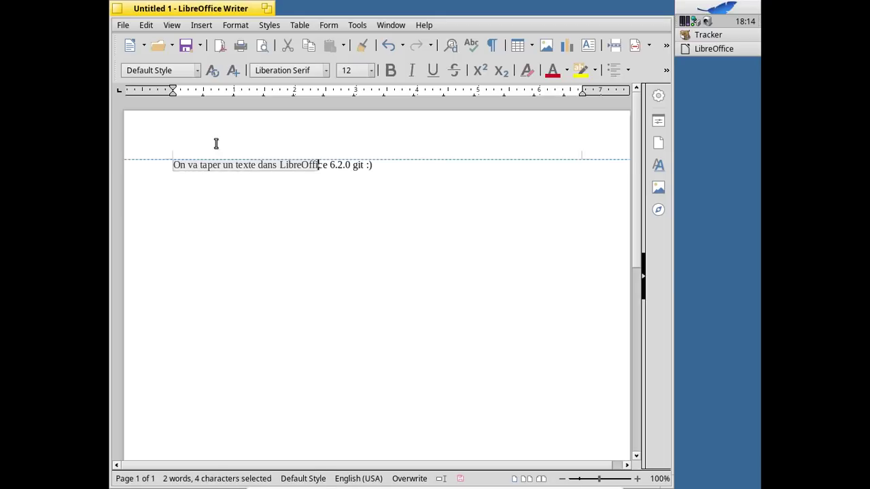
{"action": "key", "text": "Home"}
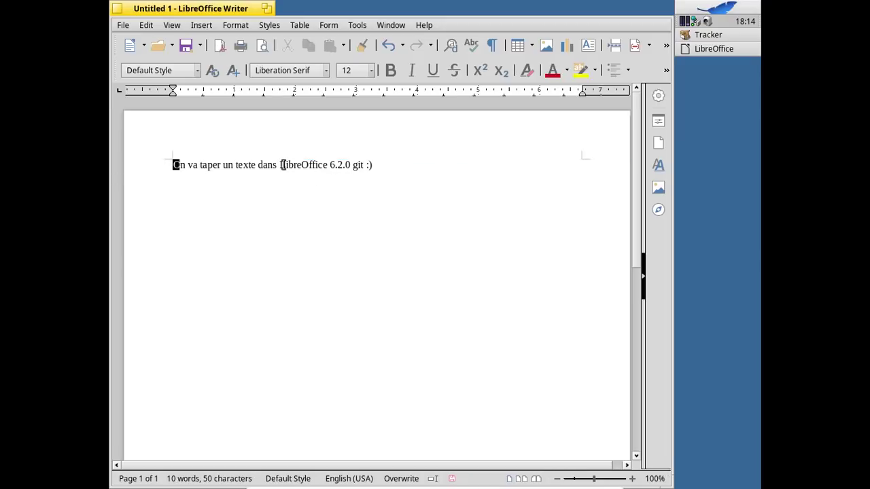
Format the words "LibreOffice 6.2.0 git :)" in the sentence with dark red font color and bold
{"action": "left_click", "coordinate": [283, 164]}
{"action": "left_click_drag", "start_coordinate": [283, 164], "coordinate": [371, 165]}
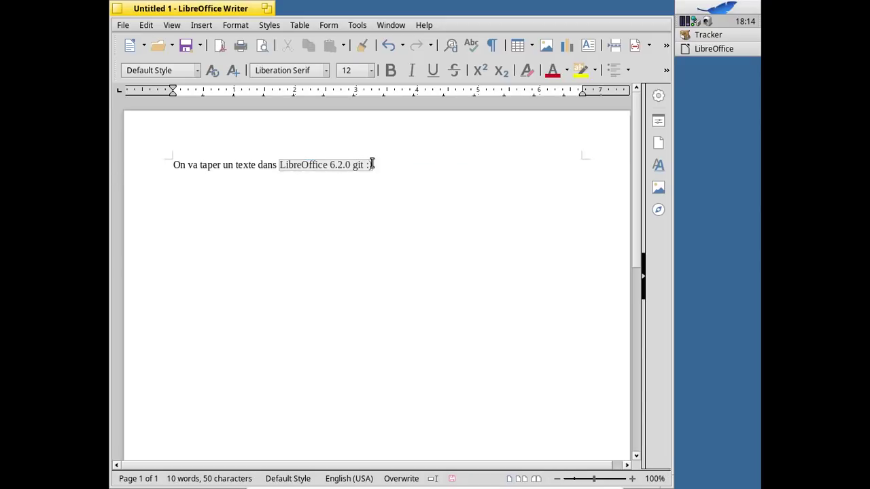
{"action": "left_click", "coordinate": [552, 72]}
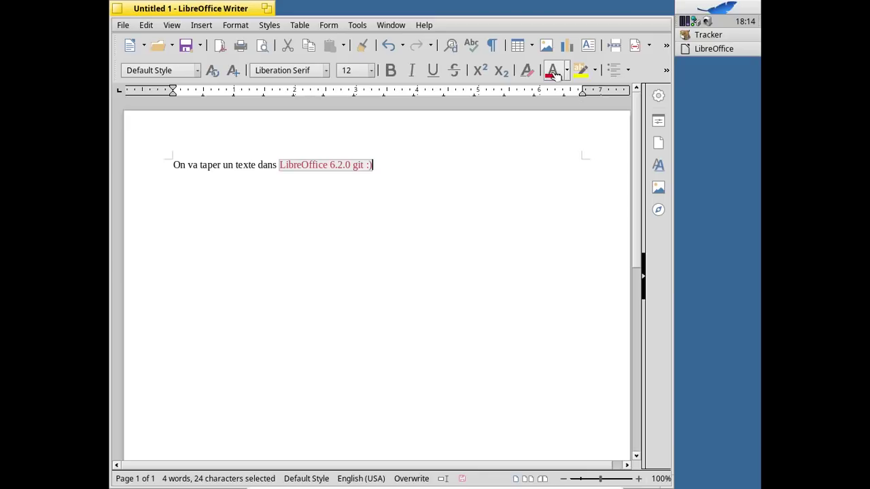
{"action": "left_click", "coordinate": [391, 70]}
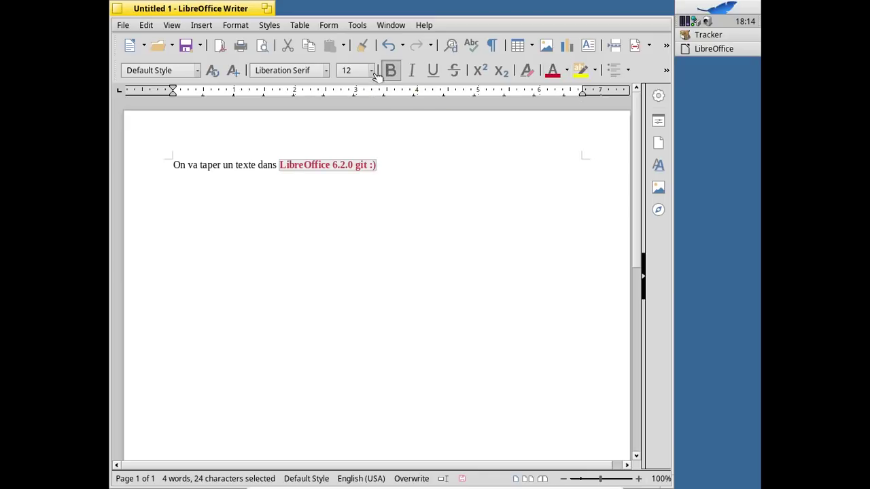
Set the font size of the selected words "LibreOffice 6.2.0 git :)" to 14 and deselect them
{"action": "left_click", "coordinate": [371, 71]}
{"action": "left_click", "coordinate": [363, 116]}
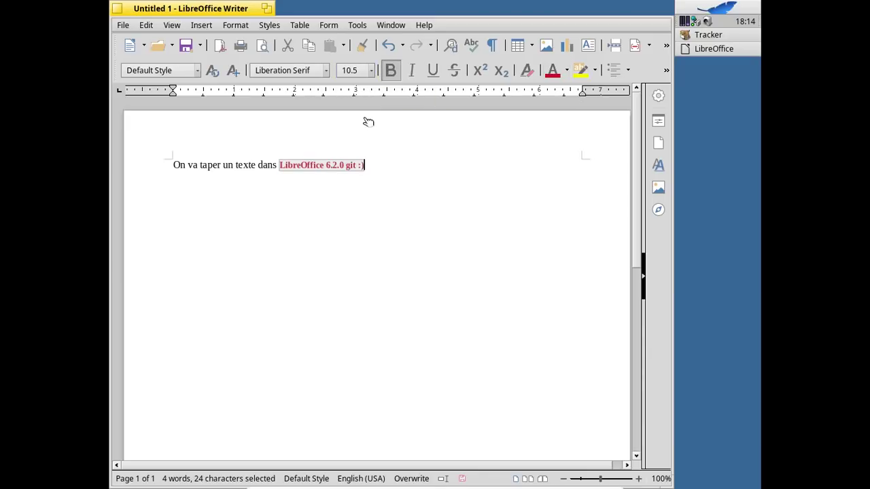
{"action": "left_click", "coordinate": [371, 71]}
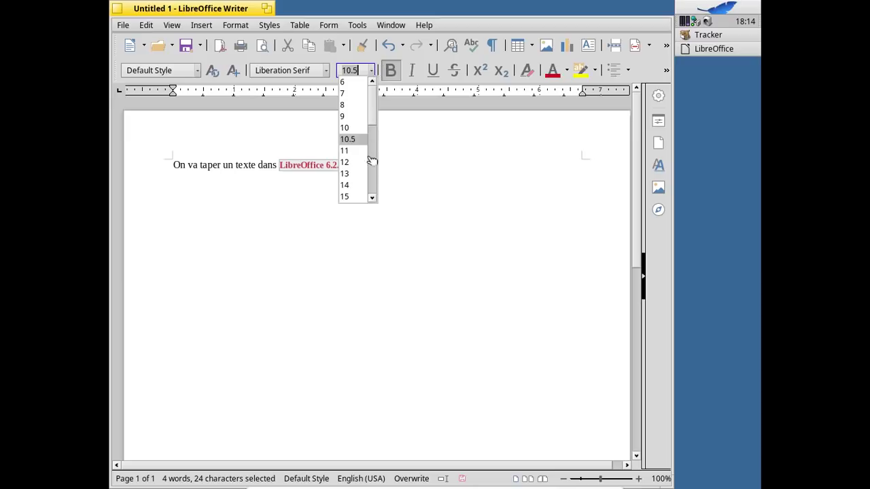
{"action": "left_click", "coordinate": [353, 188]}
{"action": "key", "text": "Home"}
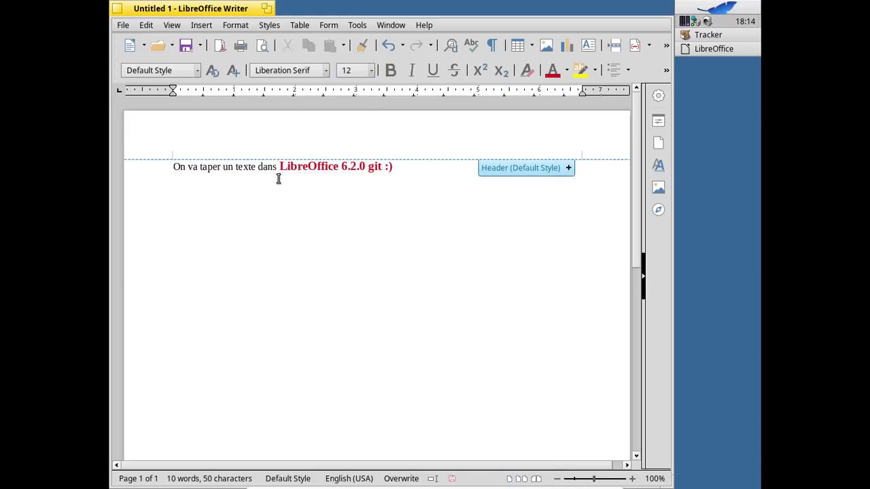
Insert a Fontwork object in the Favorite 3 style and move it up closer beneath the sentence
{"action": "left_click", "coordinate": [249, 26]}
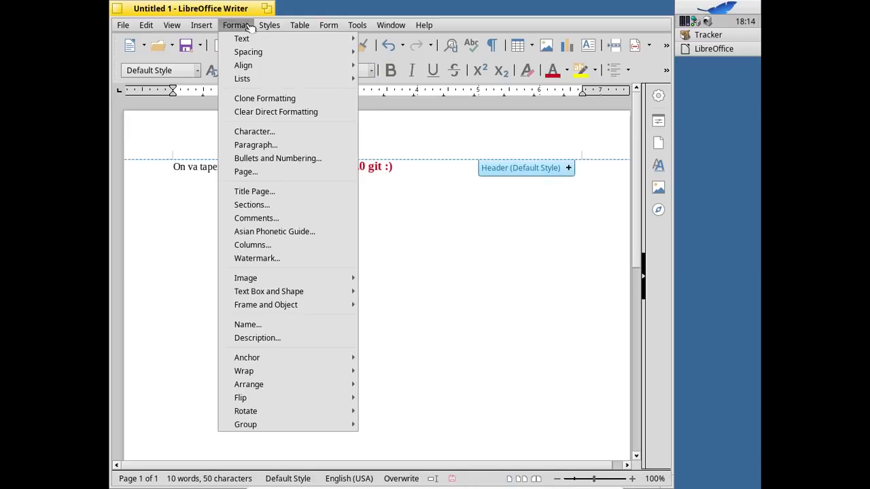
{"action": "mouse_move", "coordinate": [203, 27]}
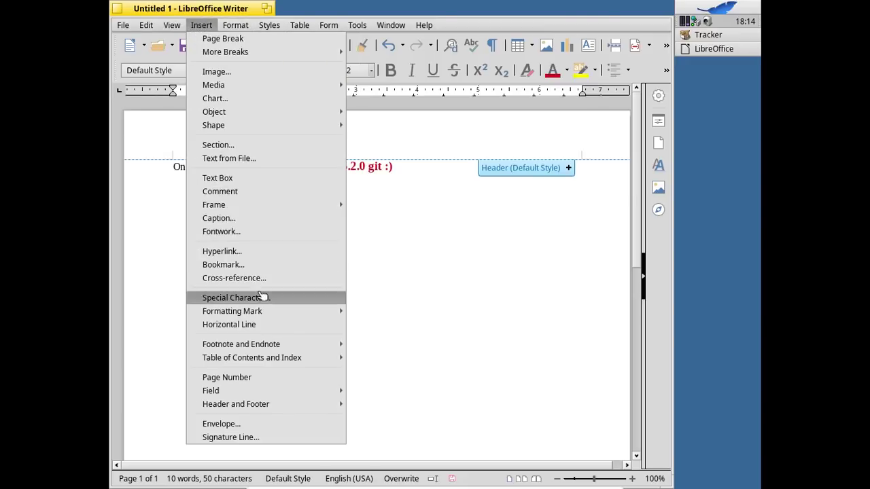
{"action": "left_click", "coordinate": [259, 233]}
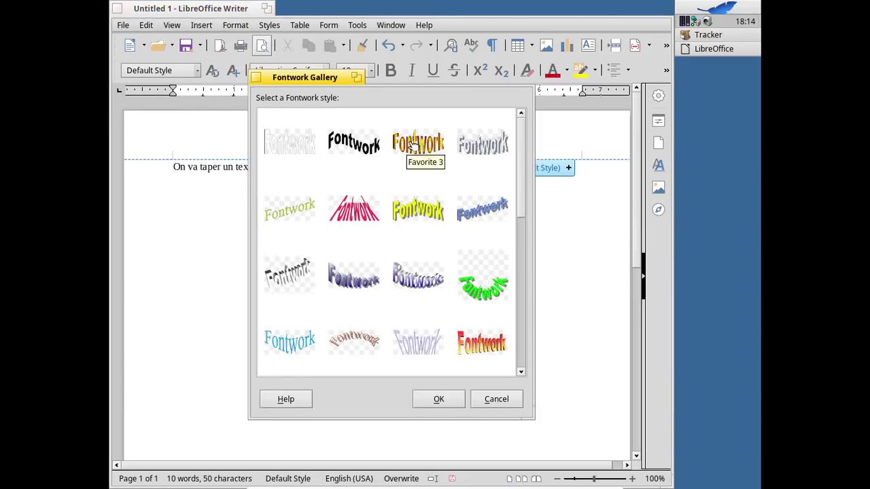
{"action": "left_click", "coordinate": [421, 175]}
{"action": "left_click", "coordinate": [443, 399]}
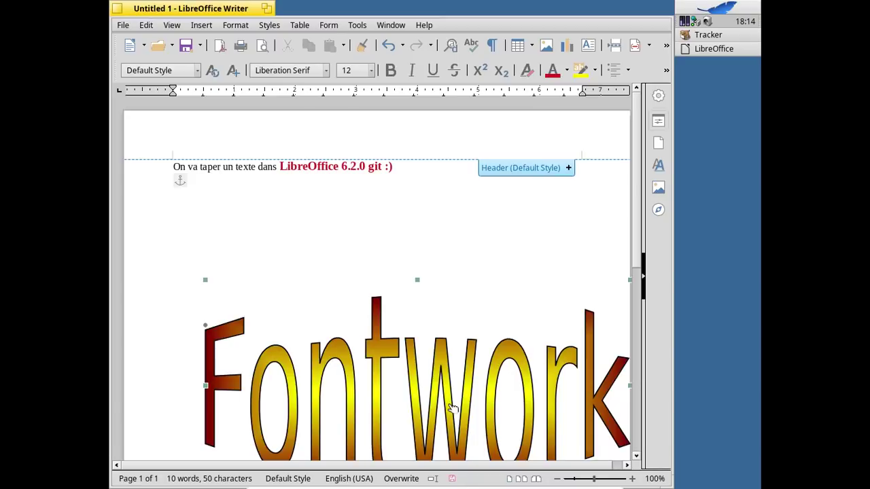
{"action": "left_click_drag", "start_coordinate": [445, 403], "coordinate": [417, 328]}
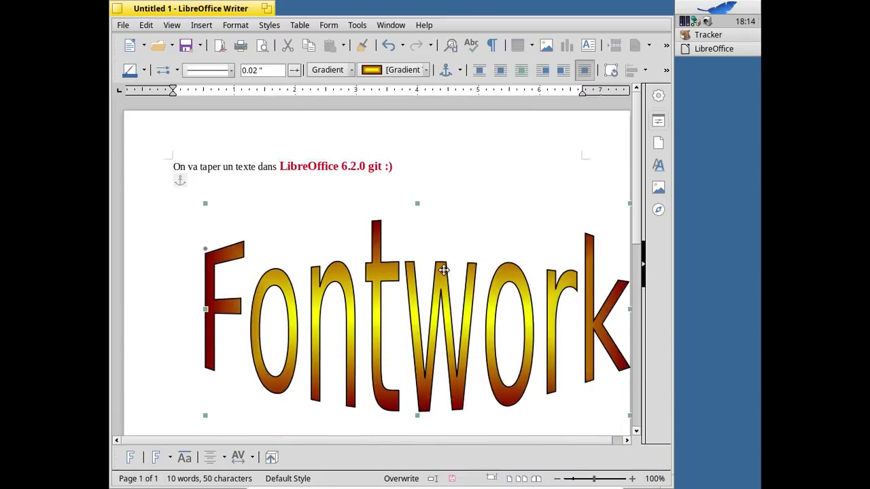
Save the document as essai.odt in the /boot folder, in ODF Text Document format
{"action": "left_click", "coordinate": [185, 44]}
{"action": "left_click", "coordinate": [362, 343]}
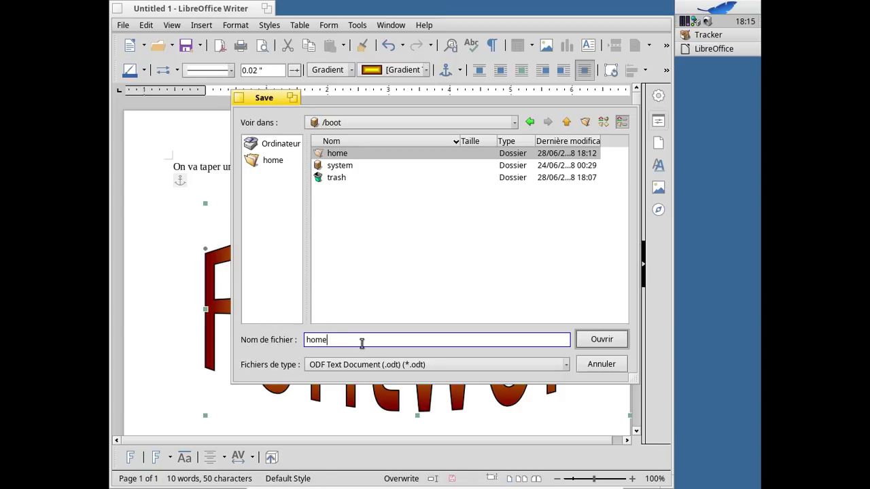
{"action": "key", "text": "BackSpace"}
{"action": "key", "text": "BackSpace"}
{"action": "key", "text": "BackSpace"}
{"action": "key", "text": "BackSpace"}
{"action": "type", "text": "essai.odt"}
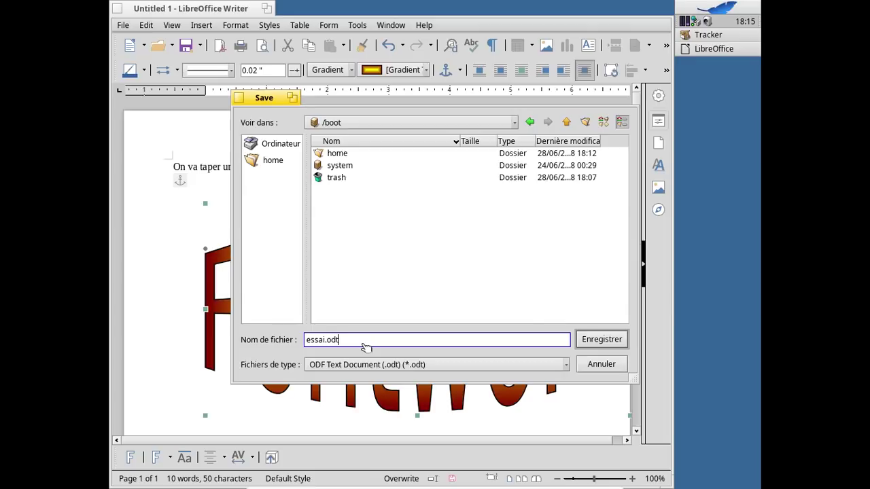
{"action": "key", "text": "Return"}
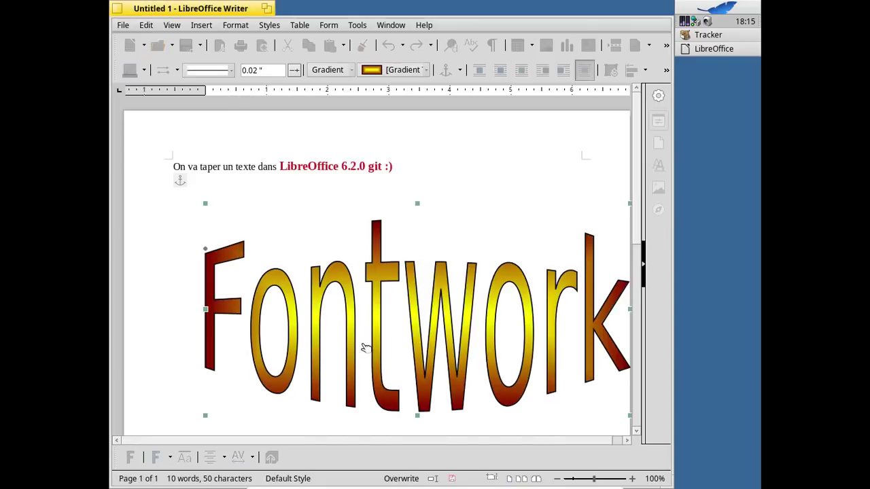
View a new blank Calc spreadsheet in an enlarged window, and close it to return to the text document
{"action": "left_click", "coordinate": [123, 25]}
{"action": "mouse_move", "coordinate": [143, 39]}
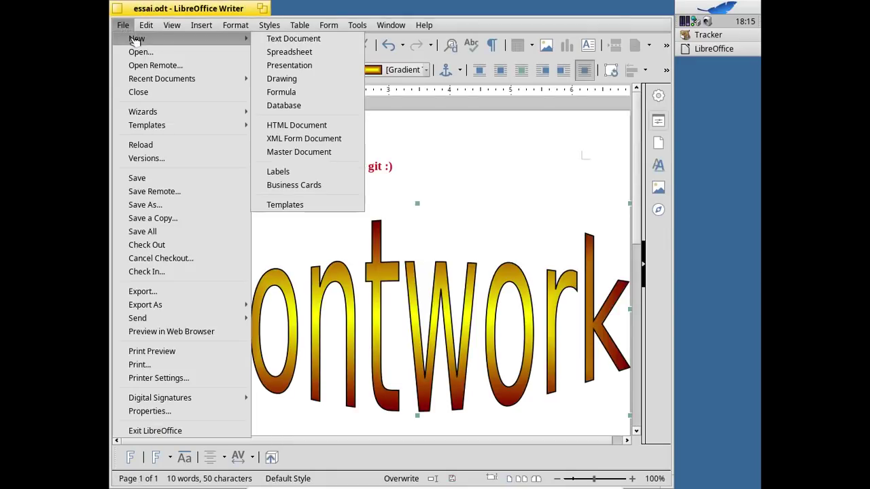
{"action": "left_click", "coordinate": [322, 53]}
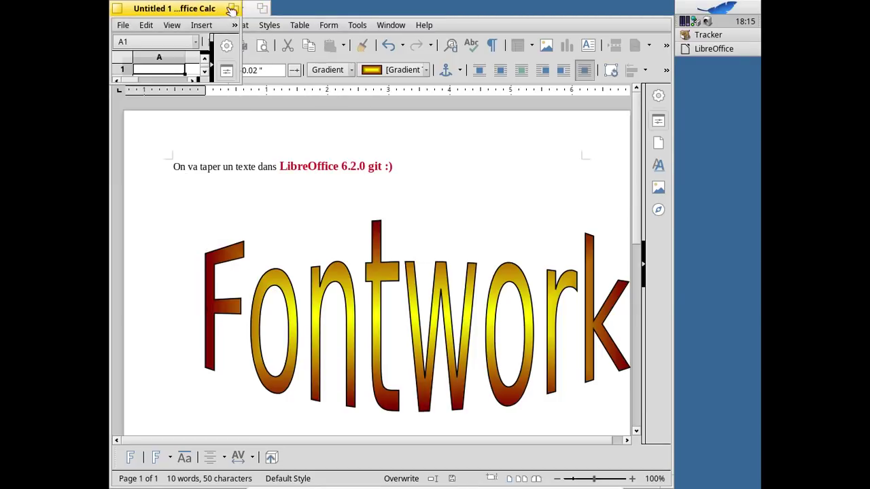
{"action": "left_click", "coordinate": [233, 8]}
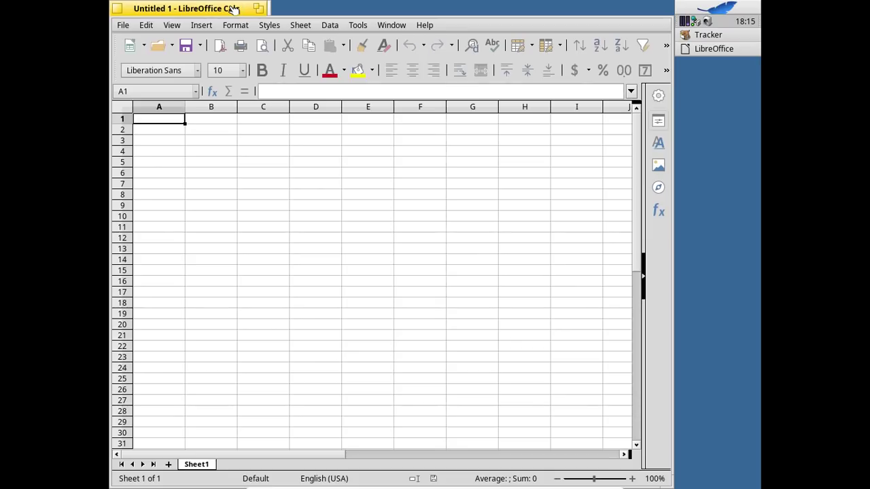
{"action": "double_click", "coordinate": [119, 9]}
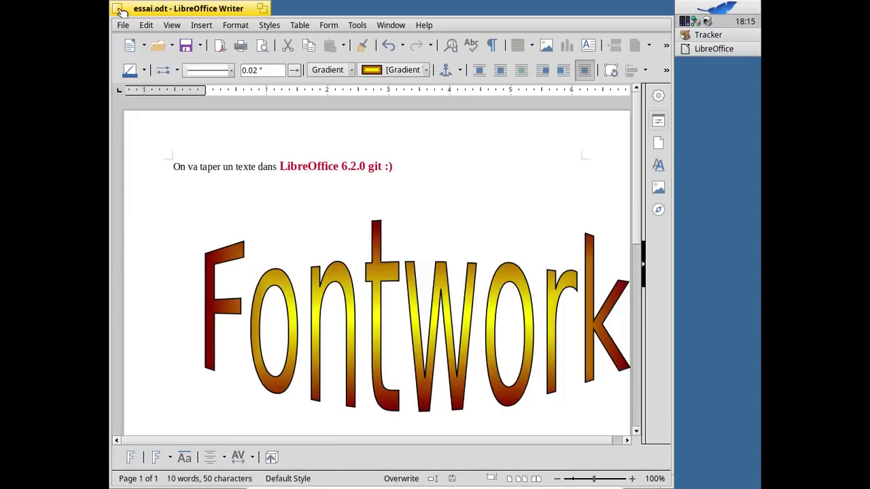
View the View and Formatting Aids pages of the LibreOffice Writer/Web options and close the options without changes
{"action": "left_click", "coordinate": [122, 26]}
{"action": "mouse_move", "coordinate": [144, 40]}
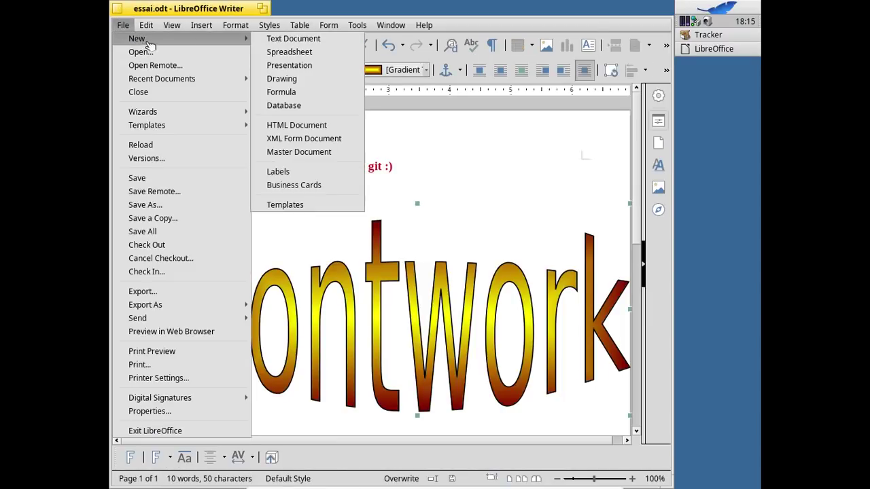
{"action": "left_click", "coordinate": [357, 25]}
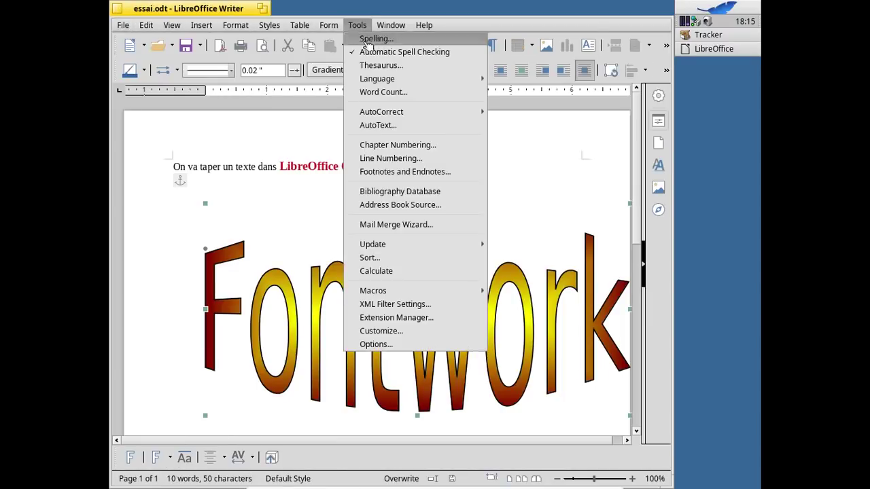
{"action": "left_click", "coordinate": [401, 345]}
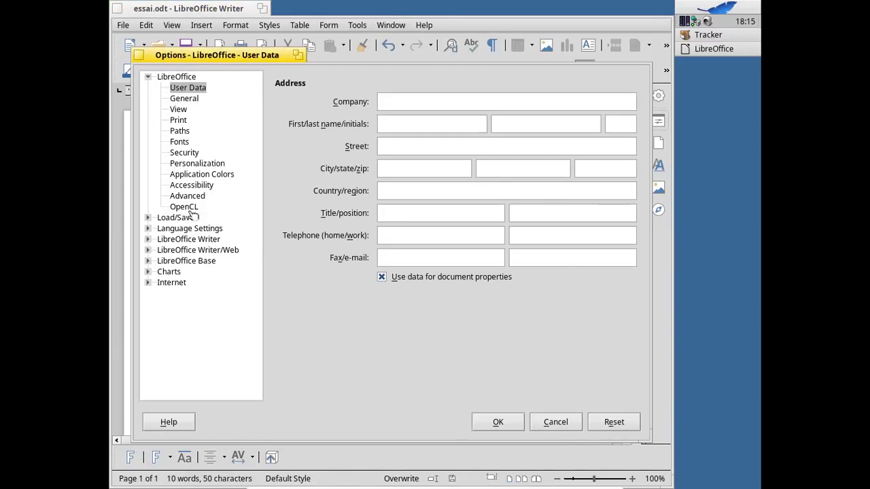
{"action": "left_click", "coordinate": [187, 264]}
{"action": "left_click", "coordinate": [188, 251]}
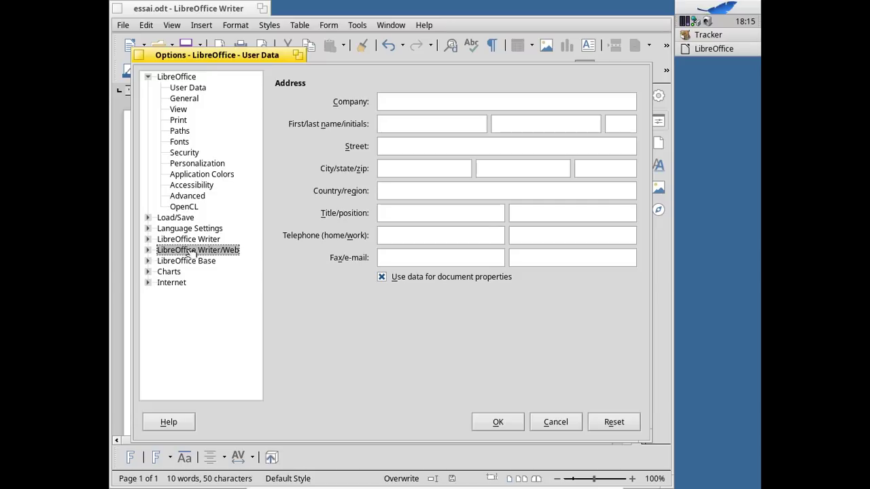
{"action": "left_click", "coordinate": [148, 250]}
{"action": "left_click", "coordinate": [178, 261]}
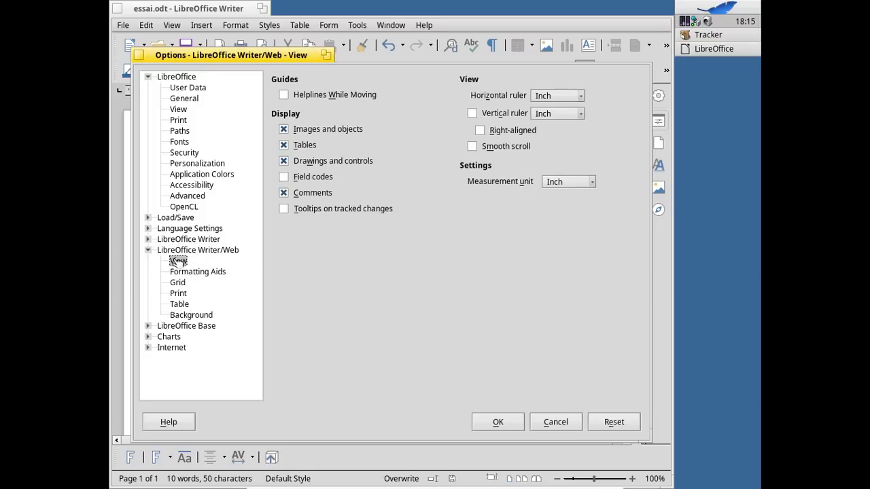
{"action": "left_click", "coordinate": [185, 272]}
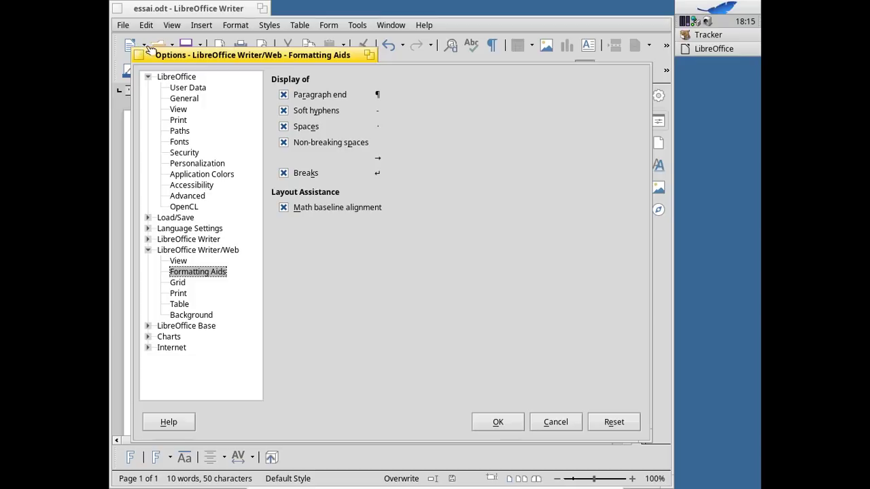
{"action": "key", "text": "Escape"}
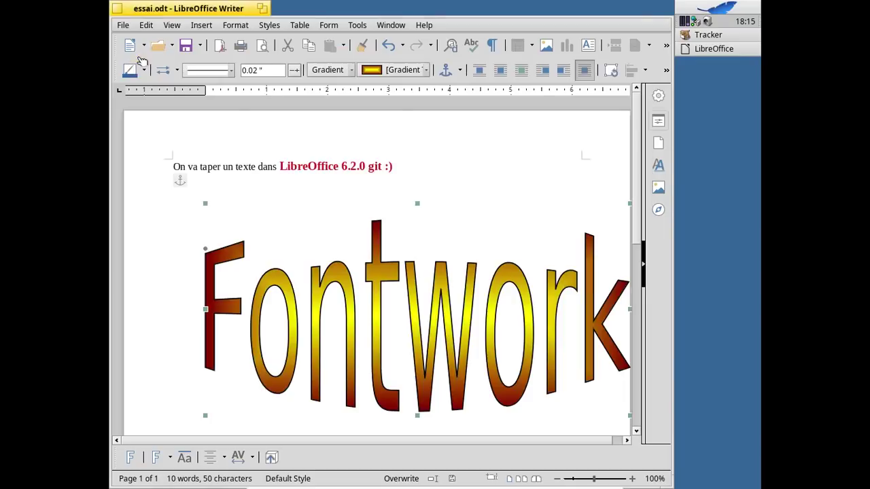
Close the essai.odt document window and terminate the LibreOffice application
{"action": "left_click", "coordinate": [117, 9]}
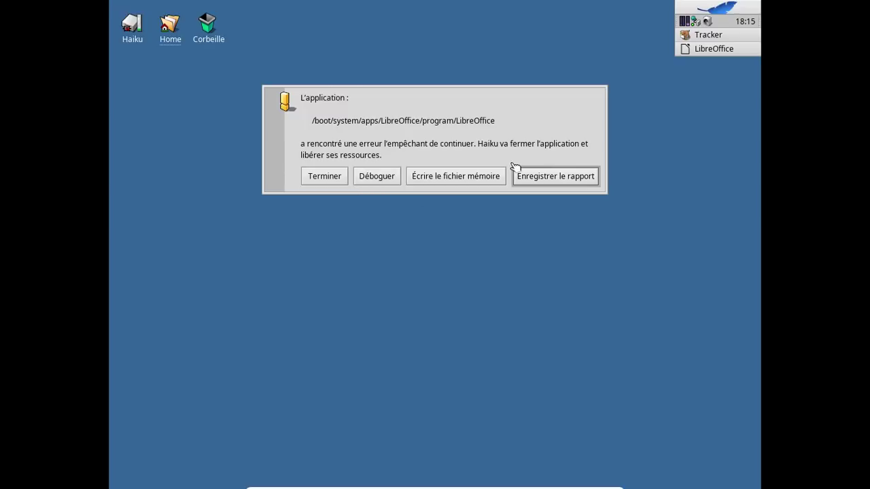
{"action": "left_click", "coordinate": [326, 184]}
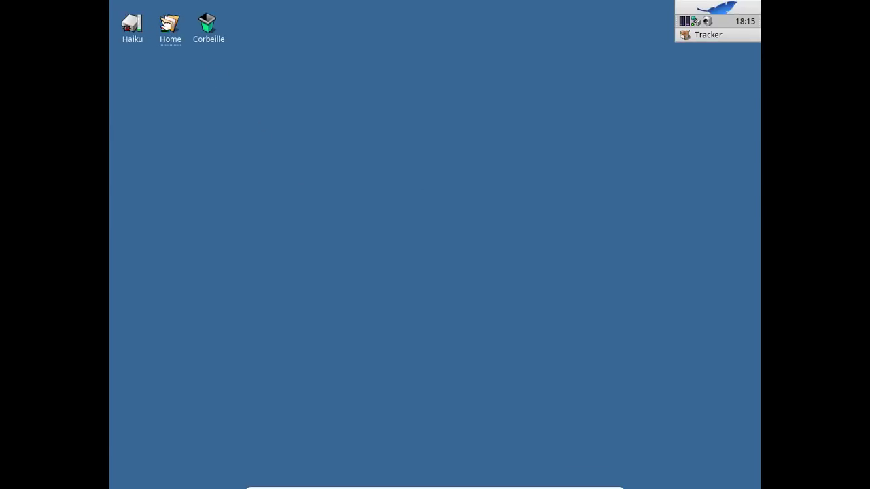
Look for essai.odt in the home folder and on the Haiku disk, and check which applications are offered to open it
{"action": "double_click", "coordinate": [168, 24]}
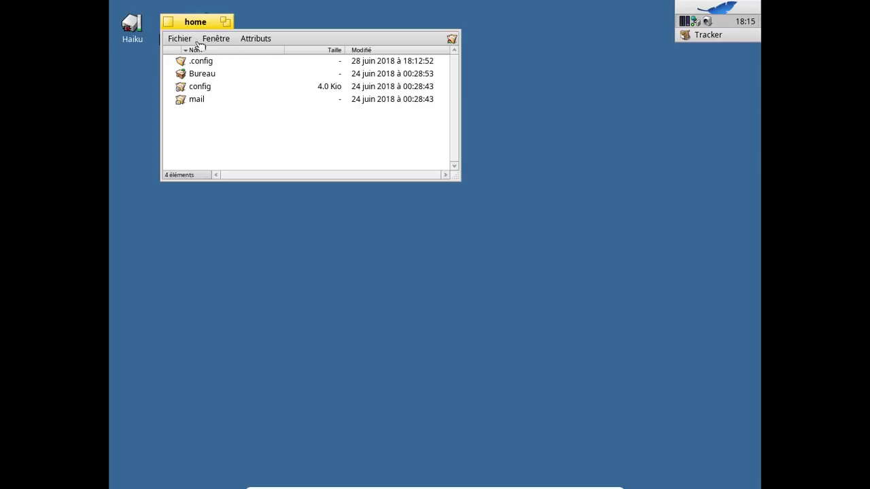
{"action": "left_click", "coordinate": [169, 22]}
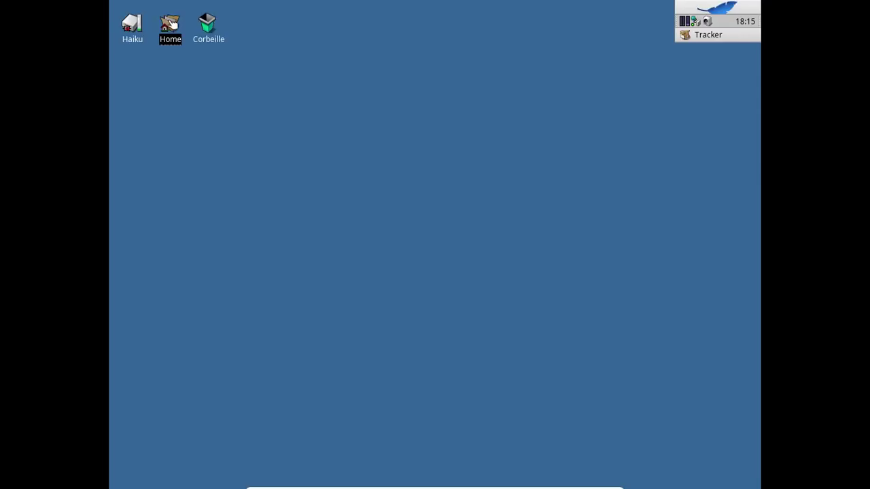
{"action": "double_click", "coordinate": [132, 29]}
{"action": "left_click", "coordinate": [225, 111]}
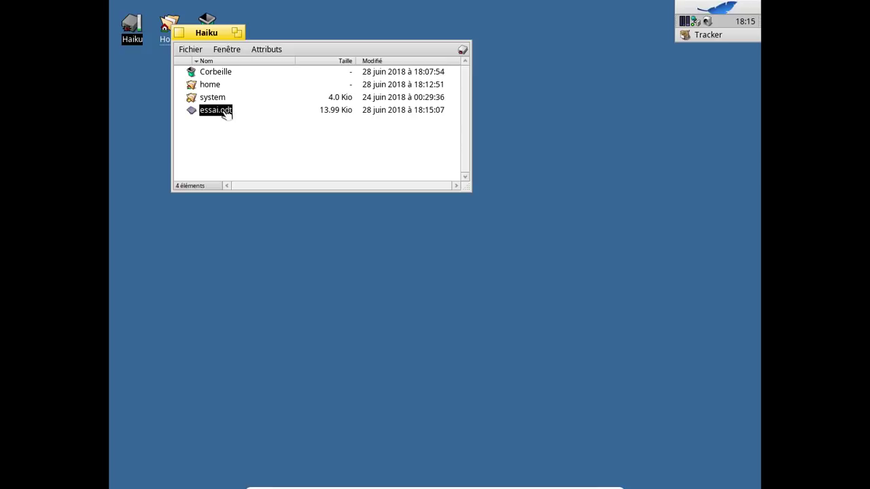
{"action": "right_click", "coordinate": [224, 111]}
{"action": "mouse_move", "coordinate": [280, 134]}
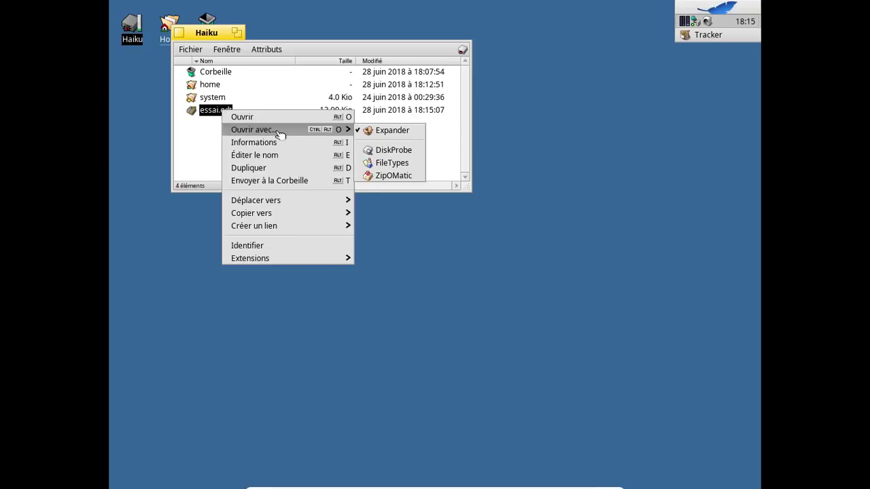
{"action": "left_click", "coordinate": [624, 121]}
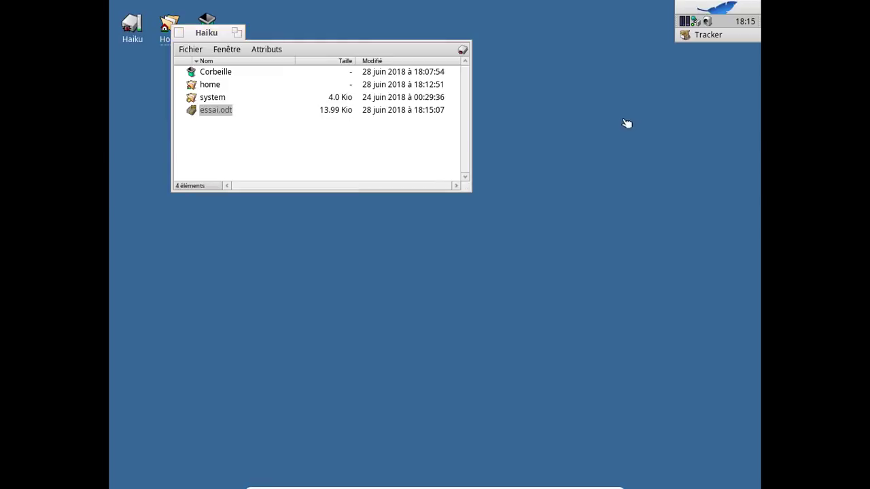
Launch LibreOffice again, open essai.odt from the /boot folder and enlarge the document window
{"action": "left_click", "coordinate": [703, 7]}
{"action": "mouse_move", "coordinate": [636, 146]}
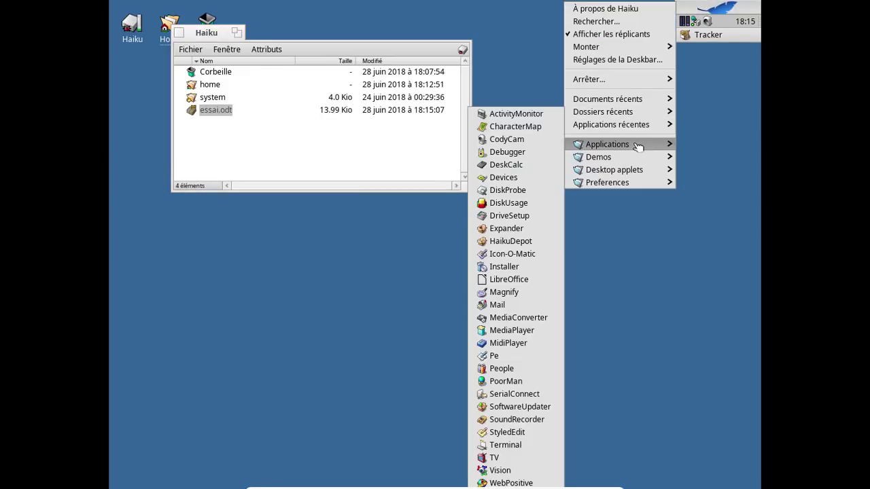
{"action": "left_click", "coordinate": [523, 281]}
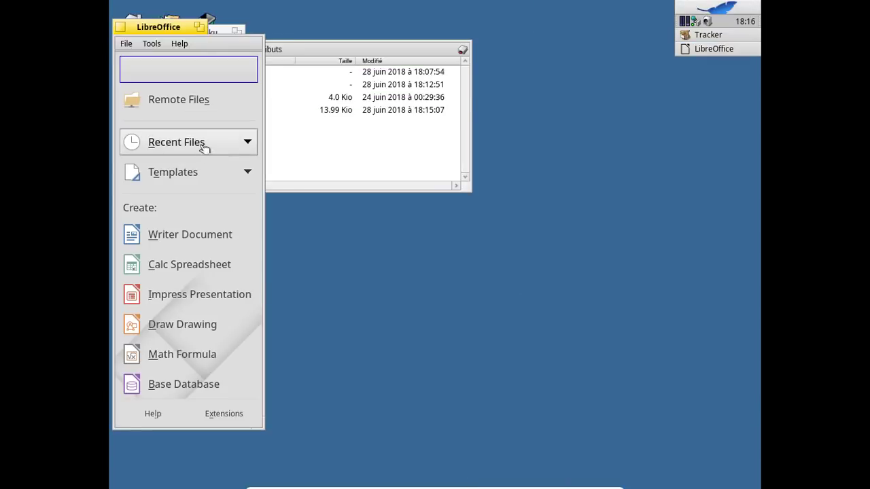
{"action": "left_click", "coordinate": [175, 73]}
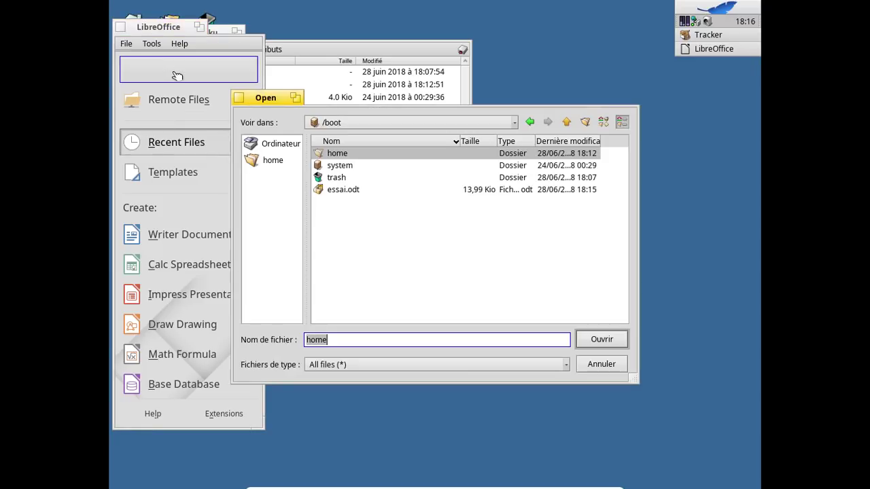
{"action": "left_click", "coordinate": [346, 190]}
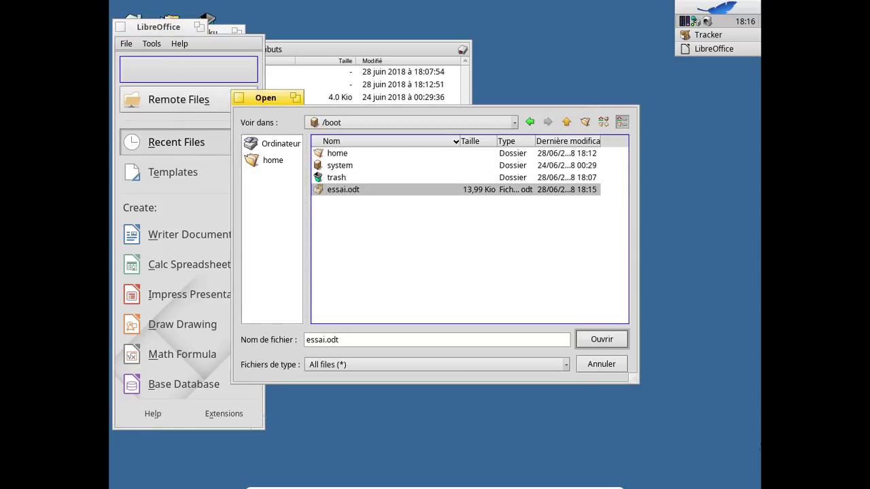
{"action": "left_click", "coordinate": [607, 339]}
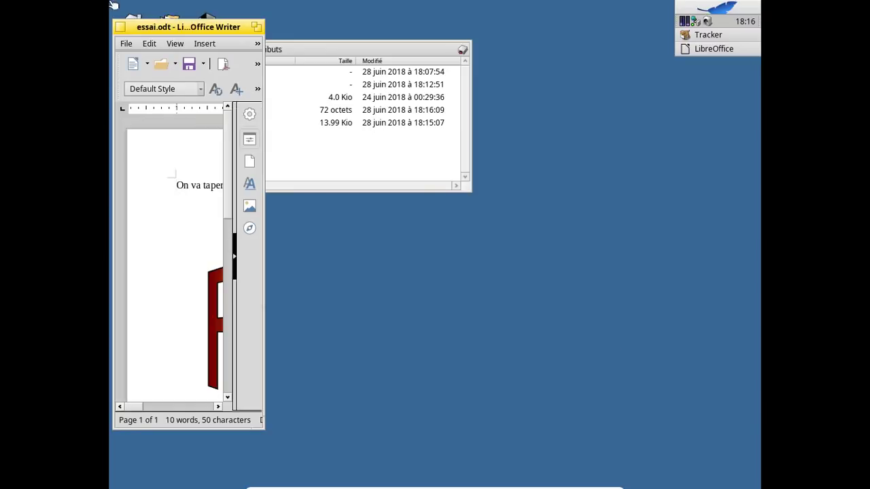
{"action": "left_click", "coordinate": [258, 27]}
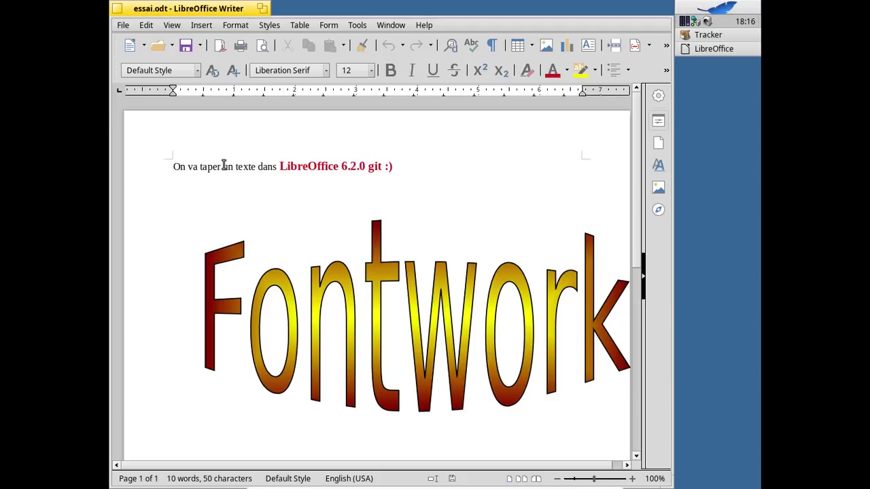
Make the words "un texte" italic in the sentence and deselect them
{"action": "left_click_drag", "start_coordinate": [223, 165], "coordinate": [256, 166]}
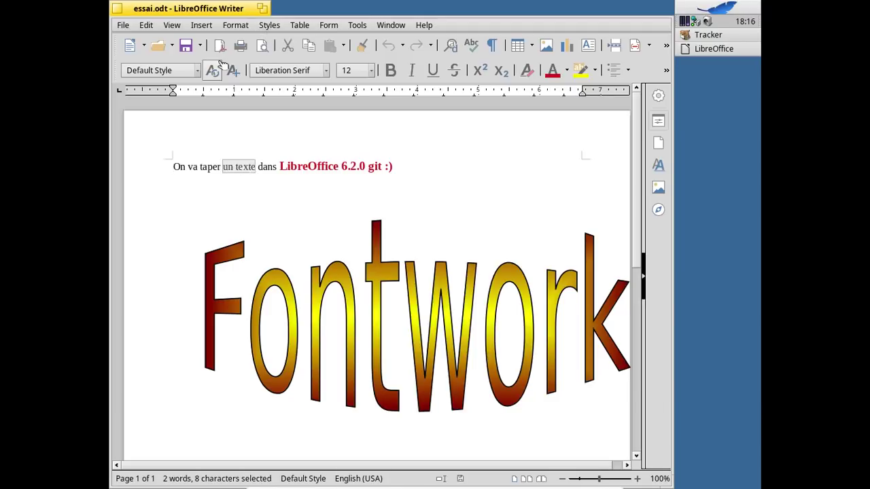
{"action": "left_click", "coordinate": [411, 71]}
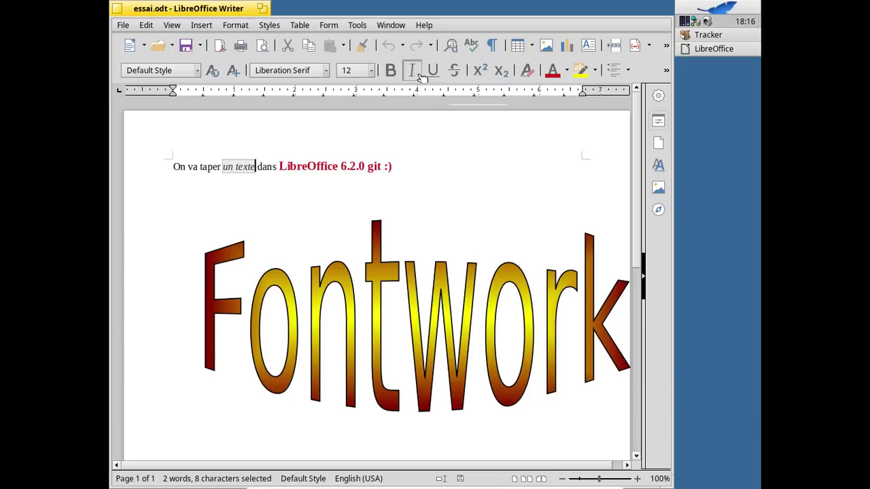
{"action": "left_click", "coordinate": [490, 175]}
Select the Fontwork object and examine its available Anchor, Wrap and Align commands without applying any
{"action": "left_click", "coordinate": [444, 324]}
{"action": "mouse_move", "coordinate": [443, 323]}
{"action": "left_mouse_down"}
{"action": "mouse_move", "coordinate": [420, 323]}
{"action": "mouse_move", "coordinate": [444, 324]}
{"action": "left_mouse_up"}
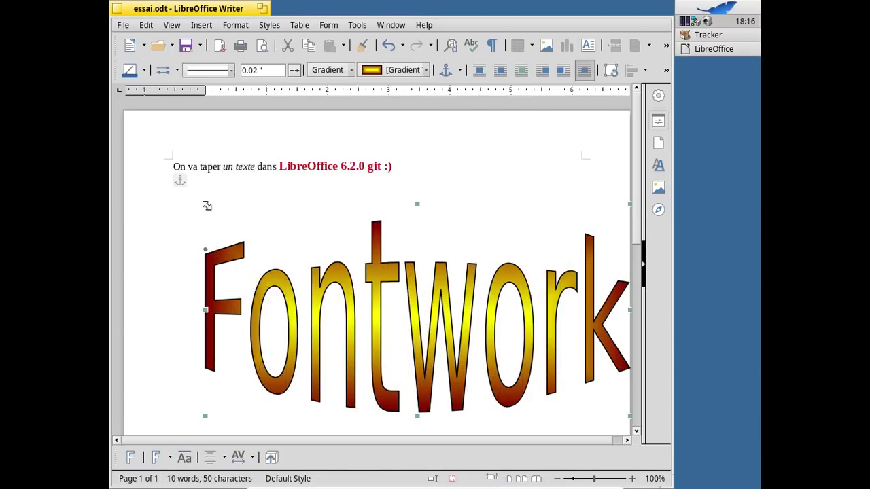
{"action": "left_click", "coordinate": [424, 206]}
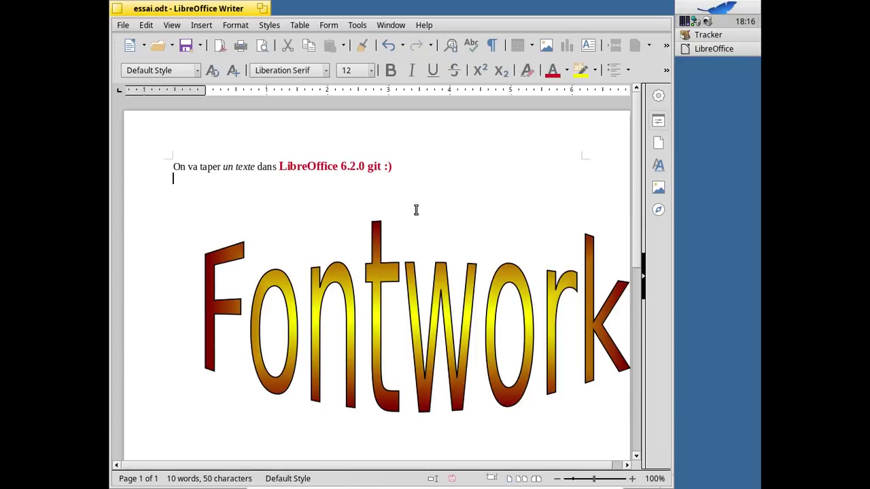
{"action": "double_click", "coordinate": [375, 280]}
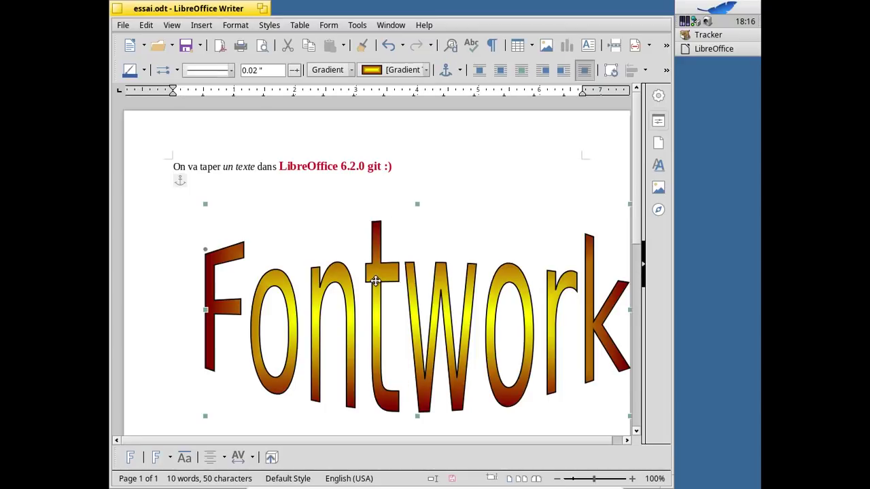
{"action": "key", "text": "Escape"}
{"action": "right_click", "coordinate": [375, 261]}
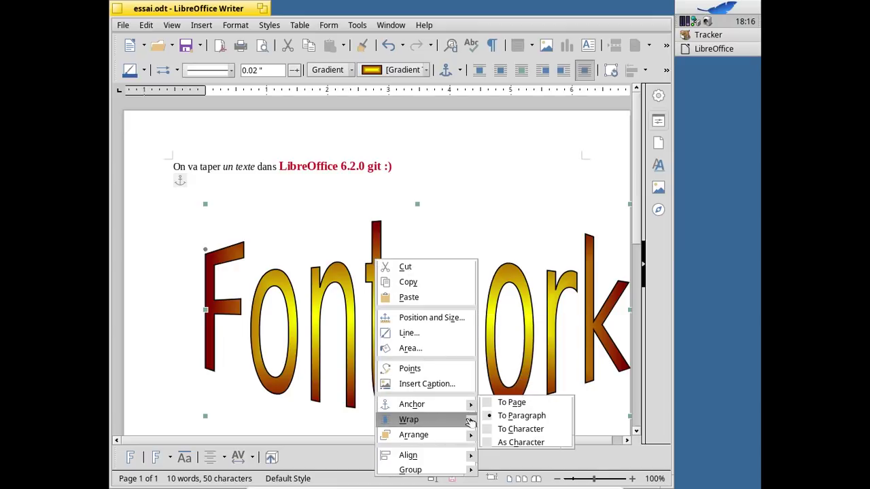
{"action": "mouse_move", "coordinate": [469, 425]}
{"action": "mouse_move", "coordinate": [466, 456]}
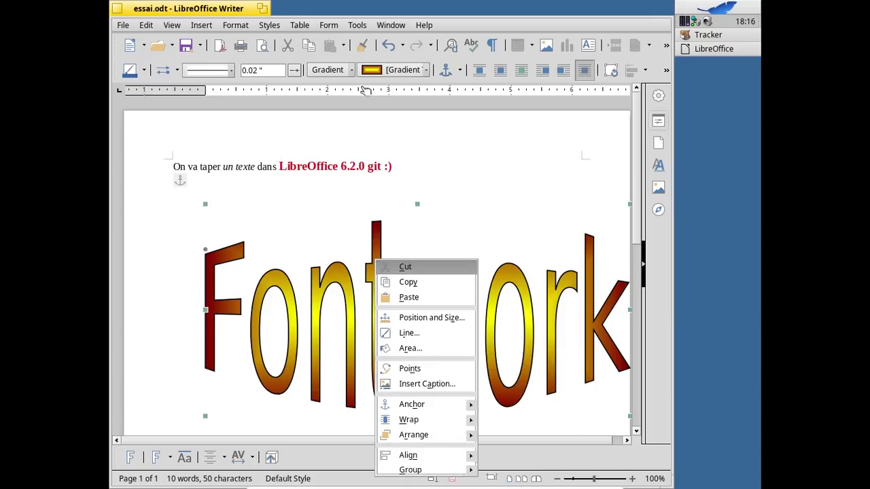
{"action": "left_click", "coordinate": [209, 313]}
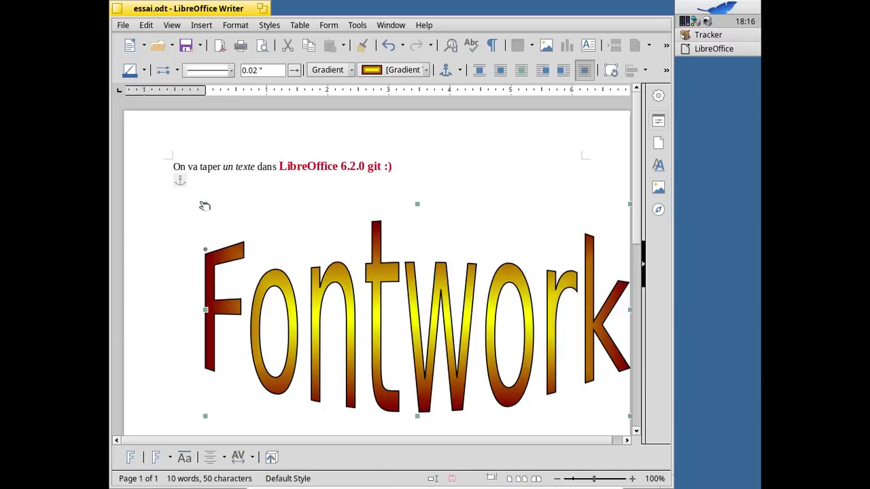
Resize the Fontwork object to about 6.3 by 2.6 inches and move it up and left beneath the sentence, inside the margins
{"action": "left_click_drag", "start_coordinate": [202, 202], "coordinate": [183, 212]}
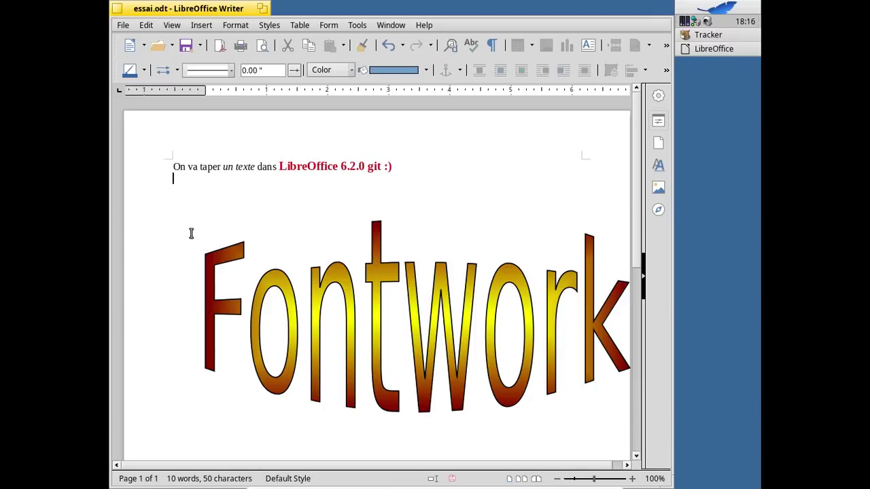
{"action": "left_click", "coordinate": [220, 258]}
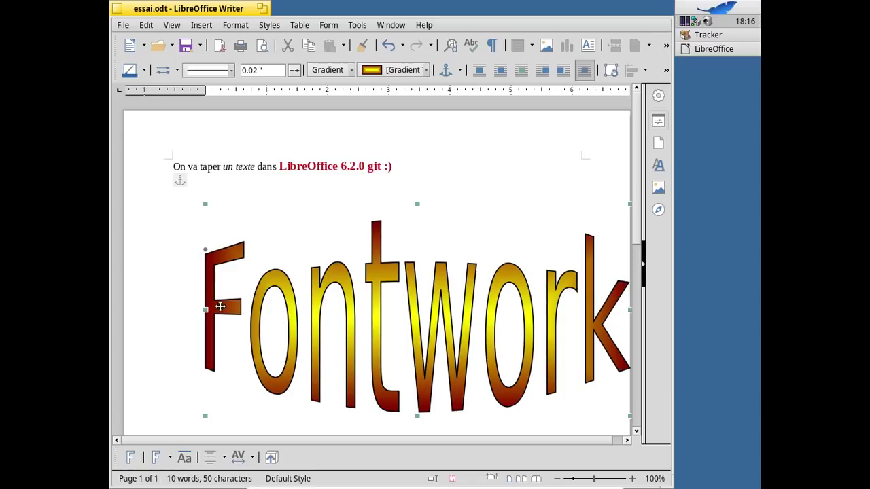
{"action": "left_click_drag", "start_coordinate": [207, 310], "coordinate": [156, 308]}
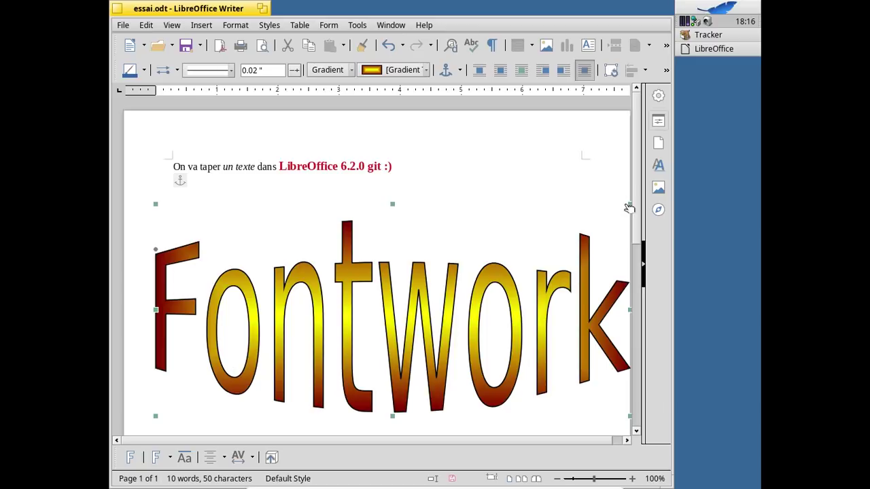
{"action": "left_click_drag", "start_coordinate": [626, 202], "coordinate": [544, 252]}
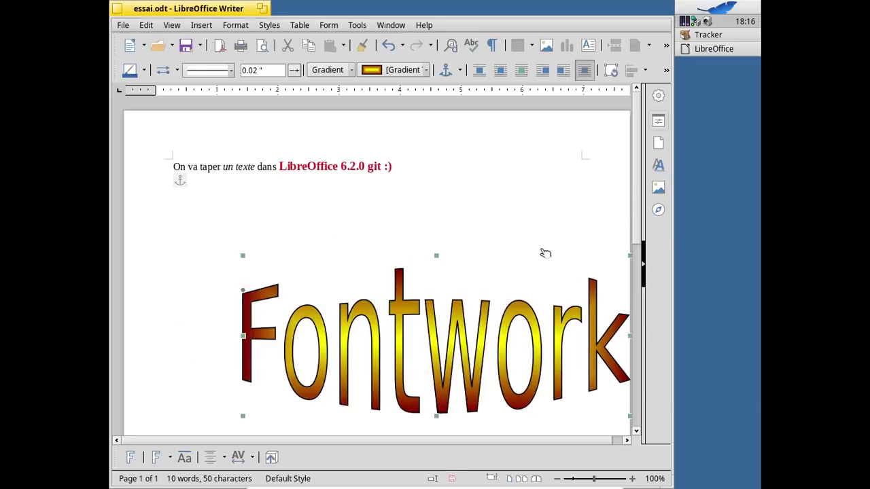
{"action": "left_click_drag", "start_coordinate": [469, 306], "coordinate": [336, 263]}
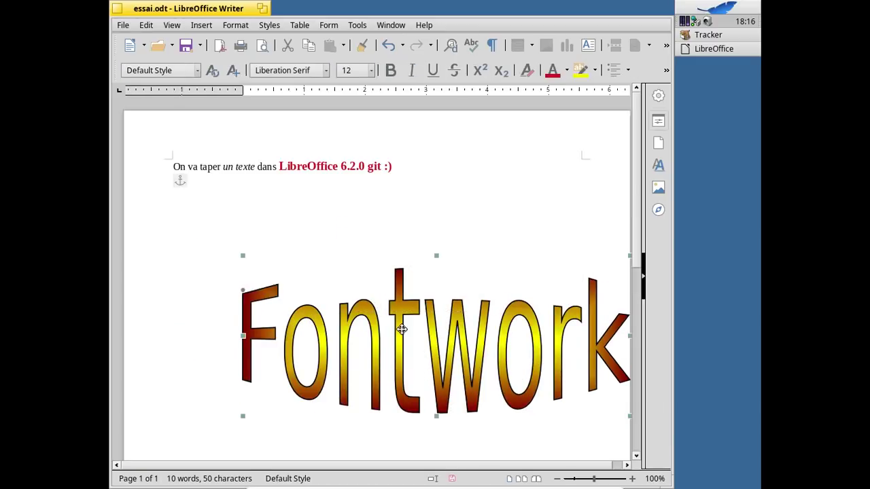
{"action": "left_click_drag", "start_coordinate": [398, 330], "coordinate": [339, 285]}
Rotate the Fontwork object by 35 degrees about its centre
{"action": "right_click", "coordinate": [342, 289]}
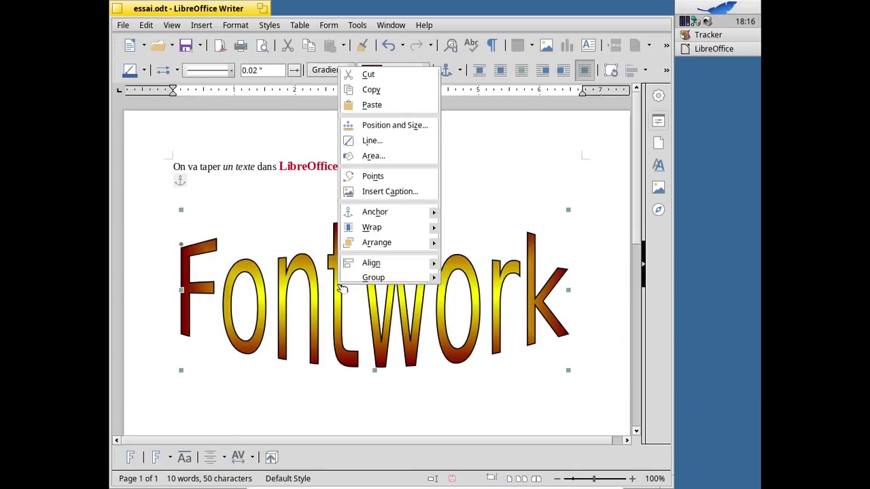
{"action": "mouse_move", "coordinate": [367, 281]}
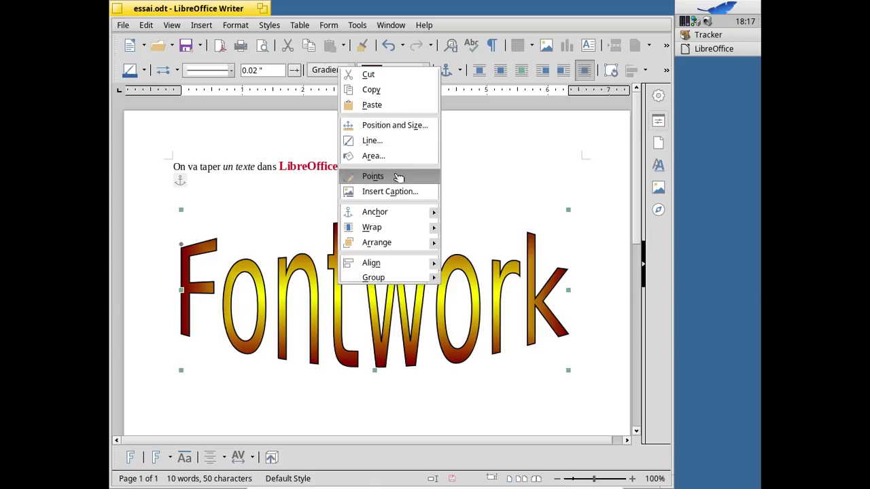
{"action": "left_click", "coordinate": [412, 125]}
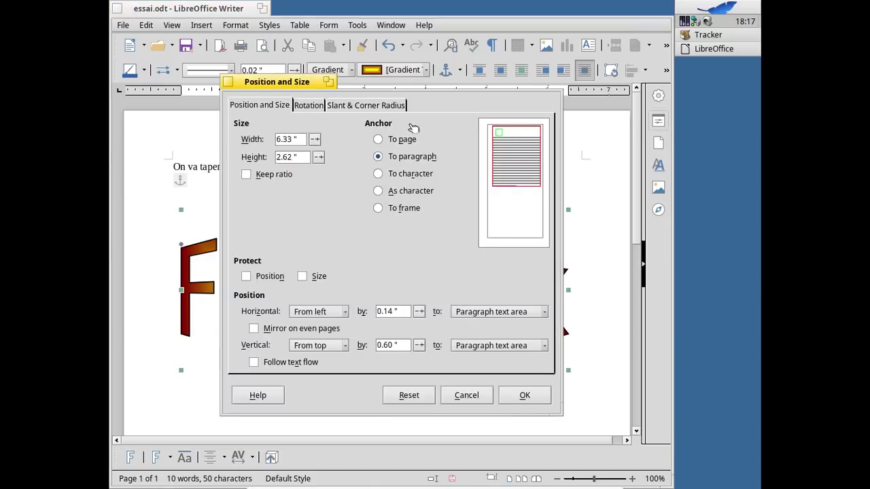
{"action": "left_click", "coordinate": [309, 106]}
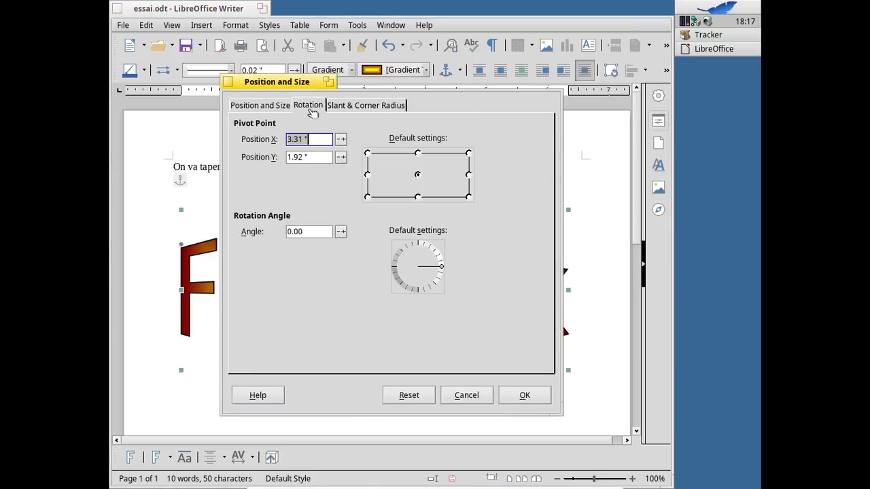
{"action": "left_click_drag", "start_coordinate": [442, 266], "coordinate": [438, 253]}
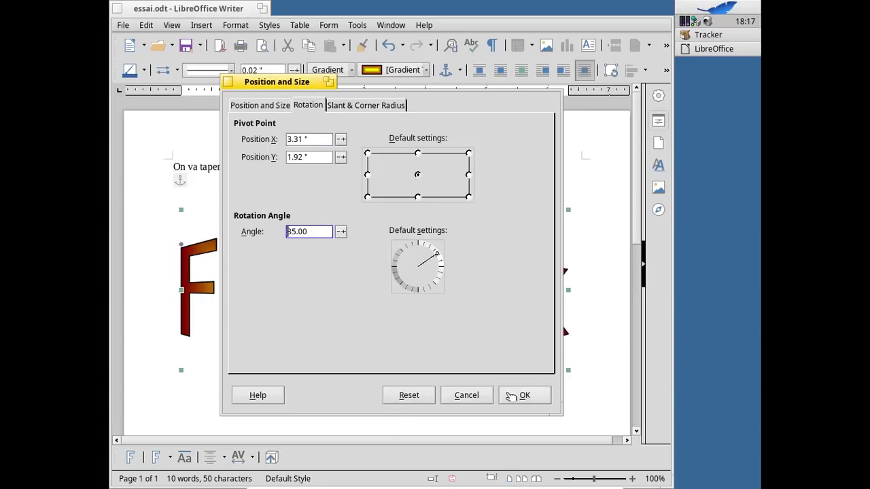
{"action": "left_click", "coordinate": [511, 395]}
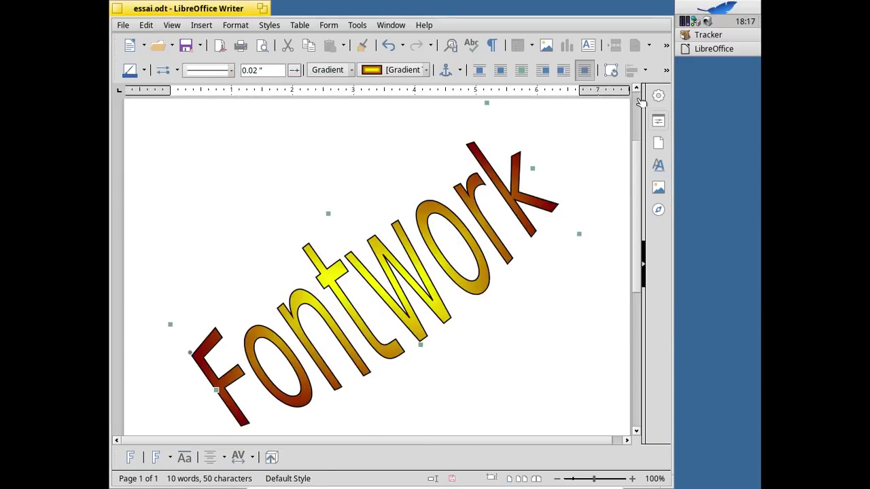
{"action": "scroll", "coordinate": [638, 101], "scroll_direction": "up", "scroll_amount": 3}
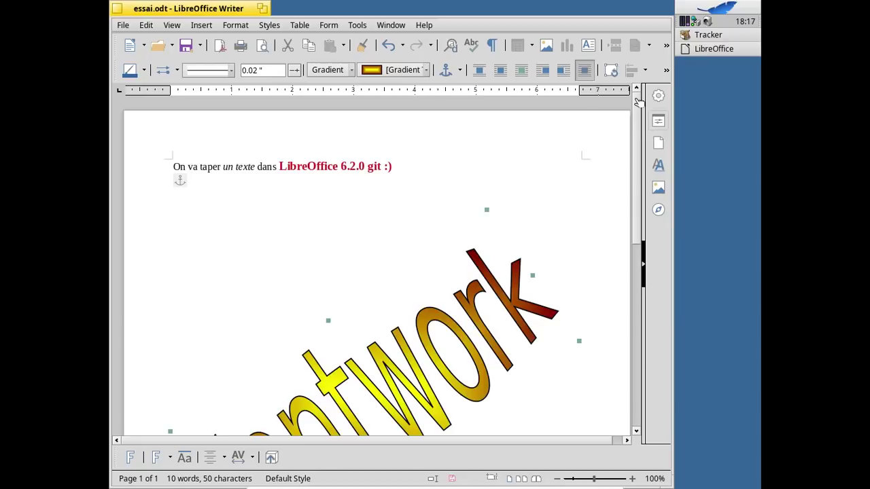